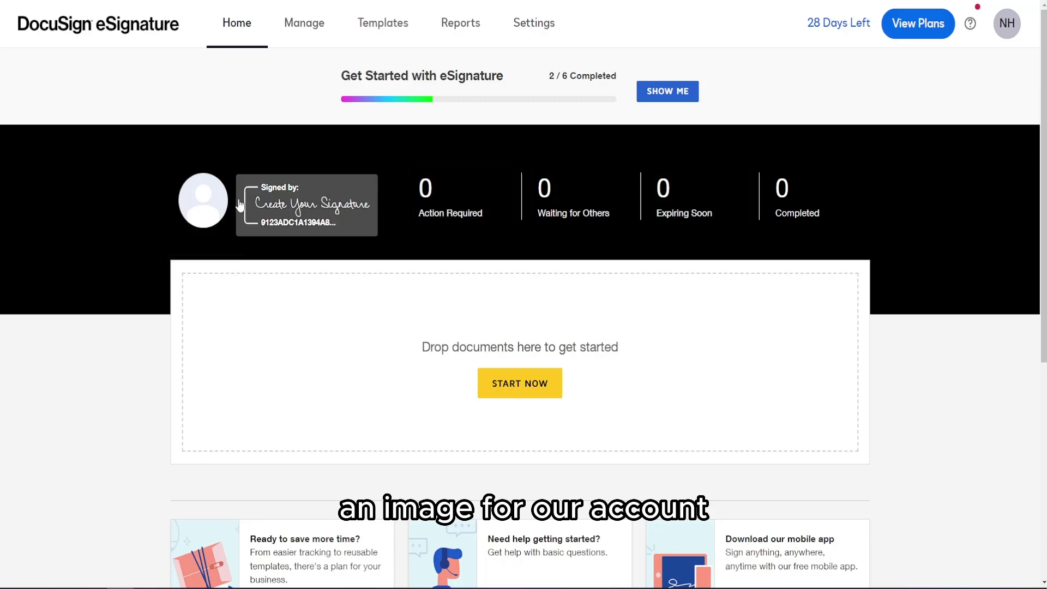
# View the profile photo upload window and the signature creation window, closing each without making changes.
pyautogui.click(203, 200)
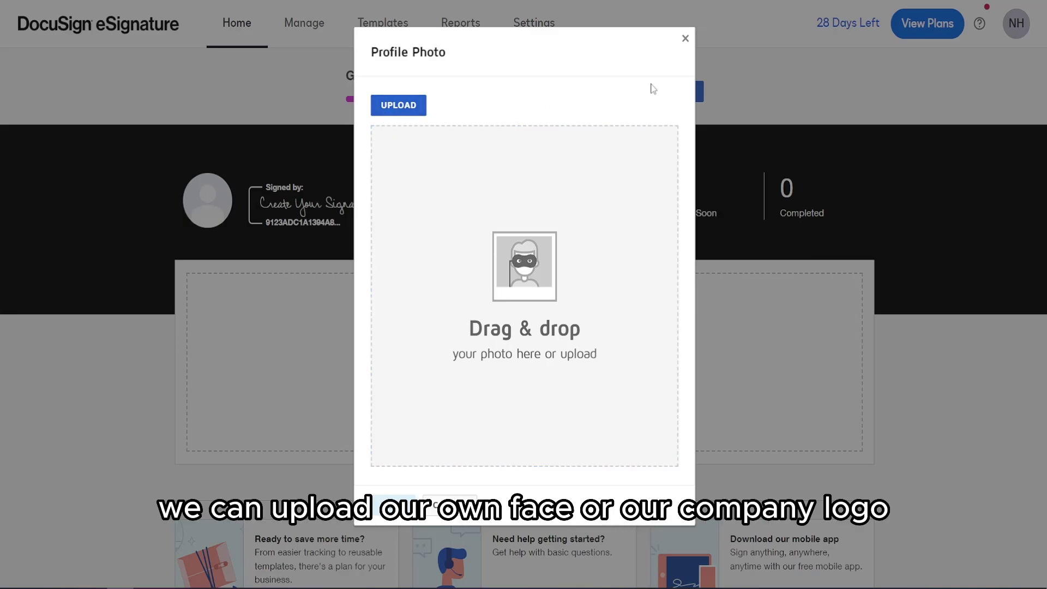
pyautogui.click(686, 40)
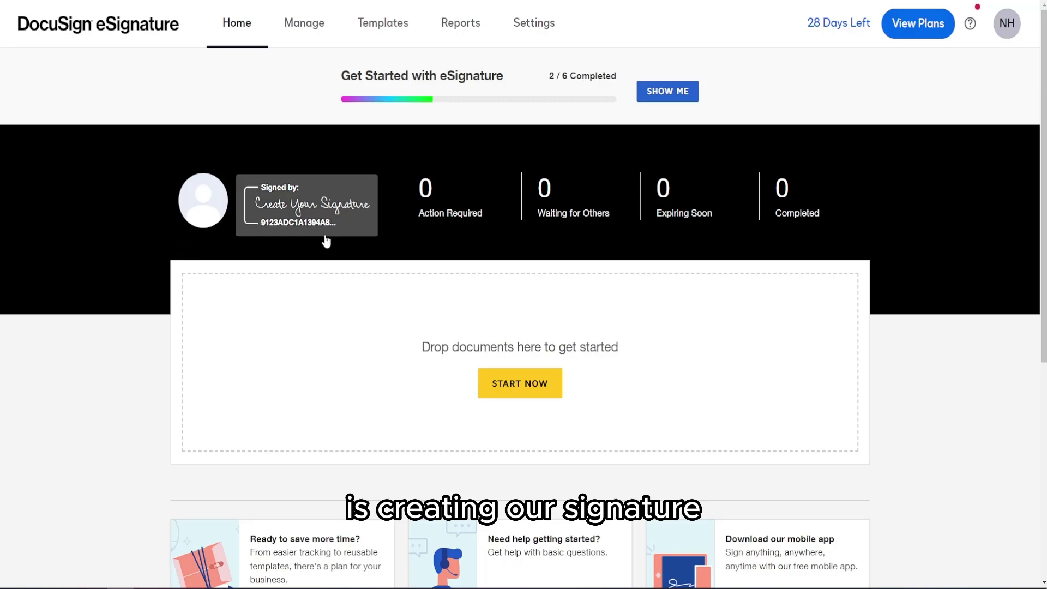
pyautogui.click(318, 215)
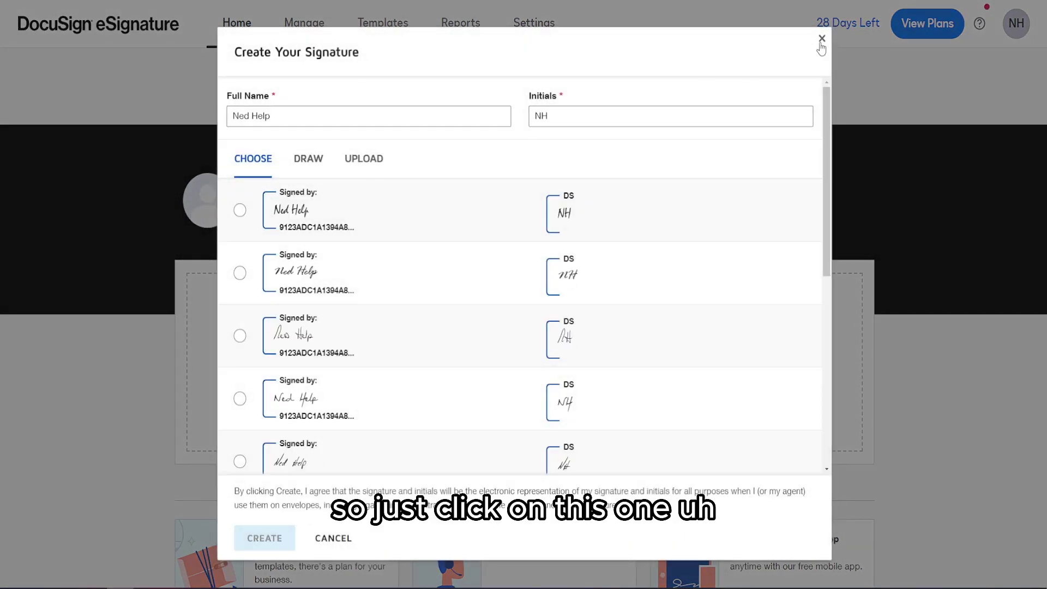
pyautogui.click(822, 38)
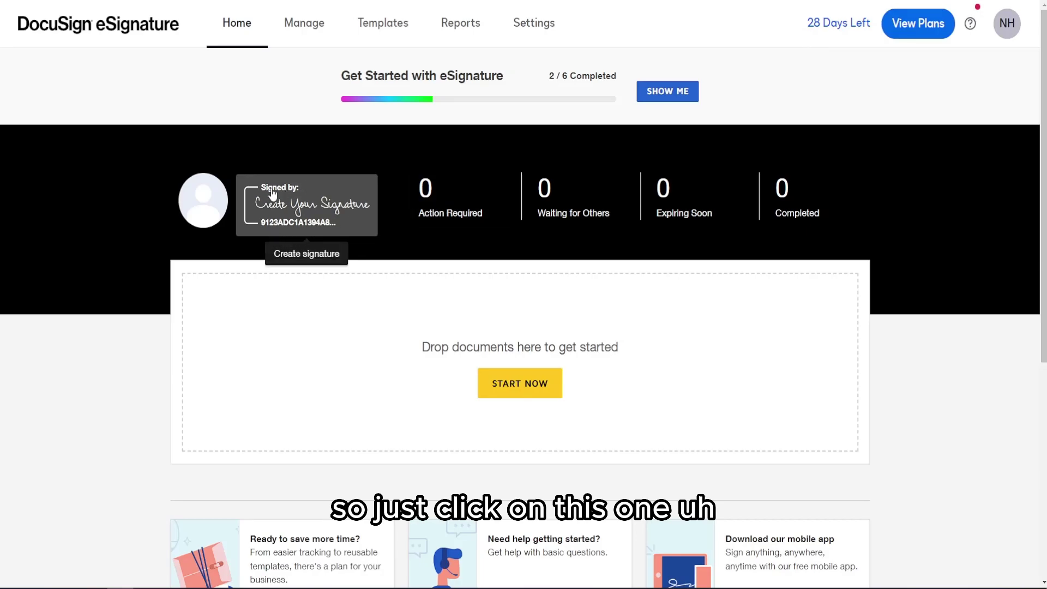
# Open the signature creation window and examine the full name, initials and all preset signature styles.
pyautogui.click(308, 203)
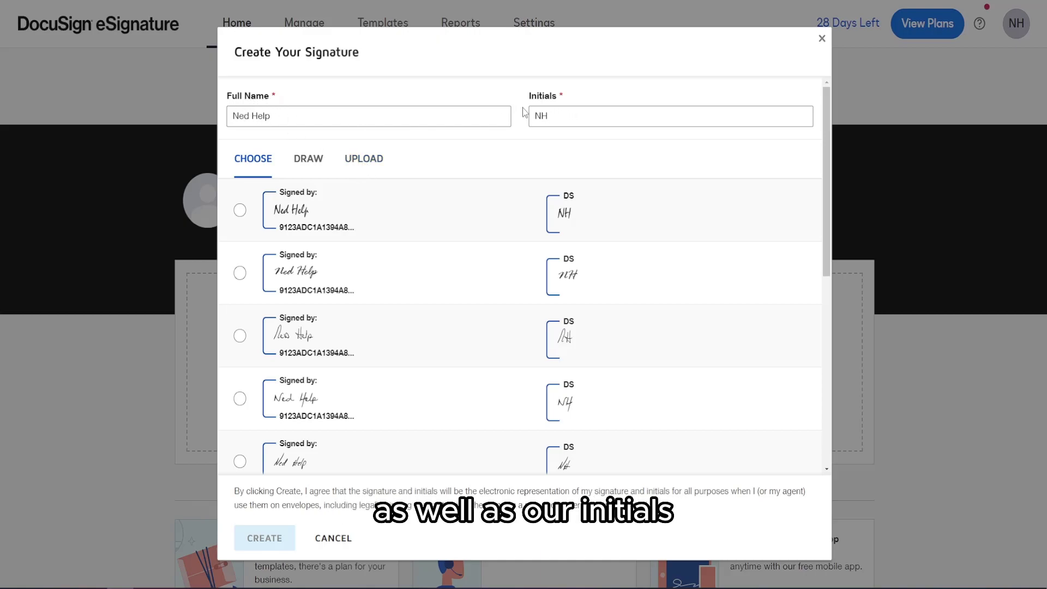
pyautogui.moveTo(232, 120); pyautogui.dragTo(278, 116)
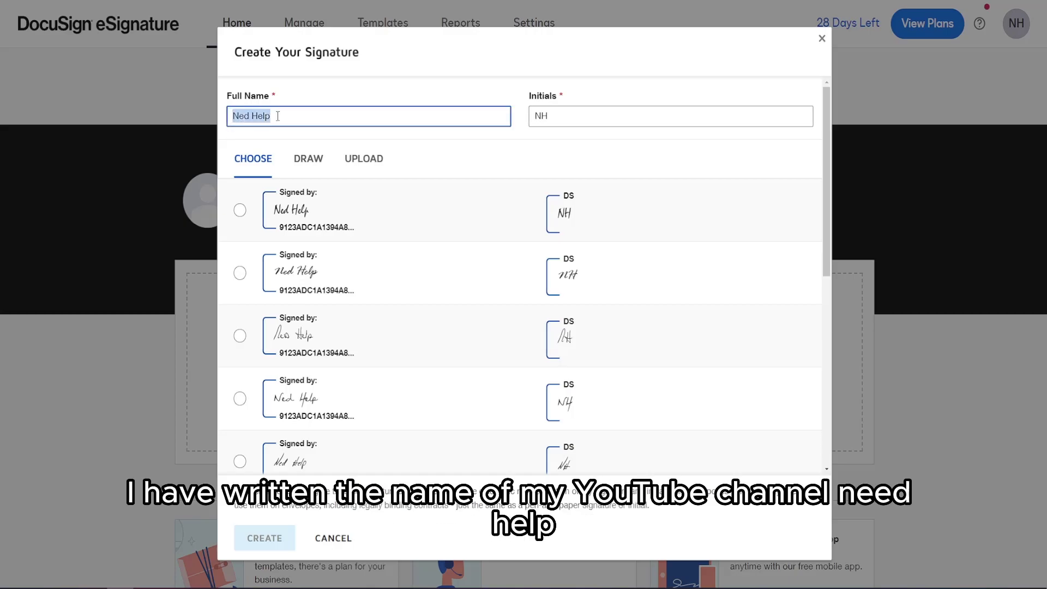
pyautogui.click(278, 117)
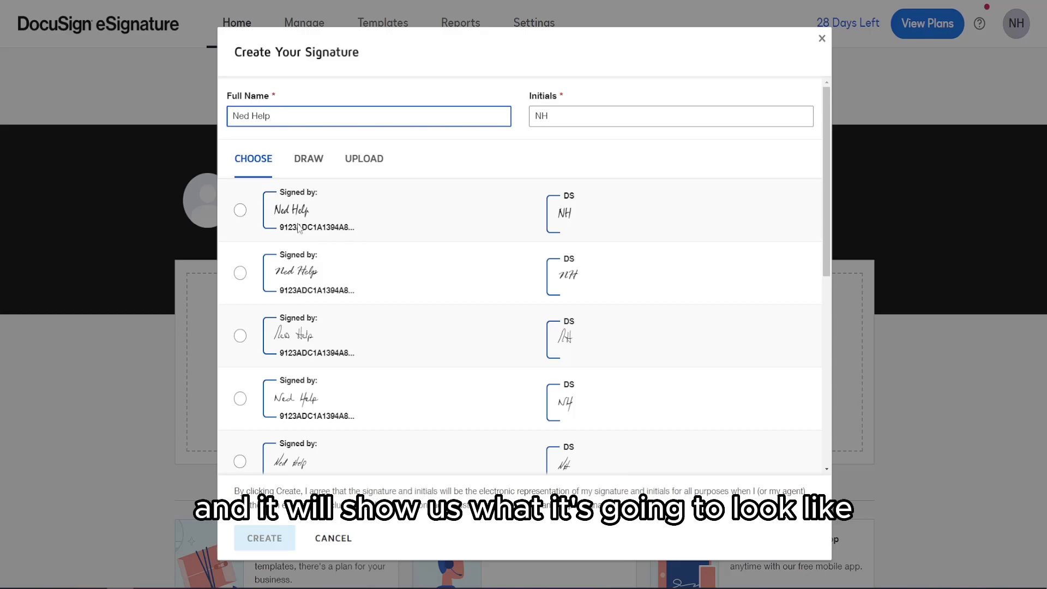
pyautogui.scroll(-2, 299, 228)
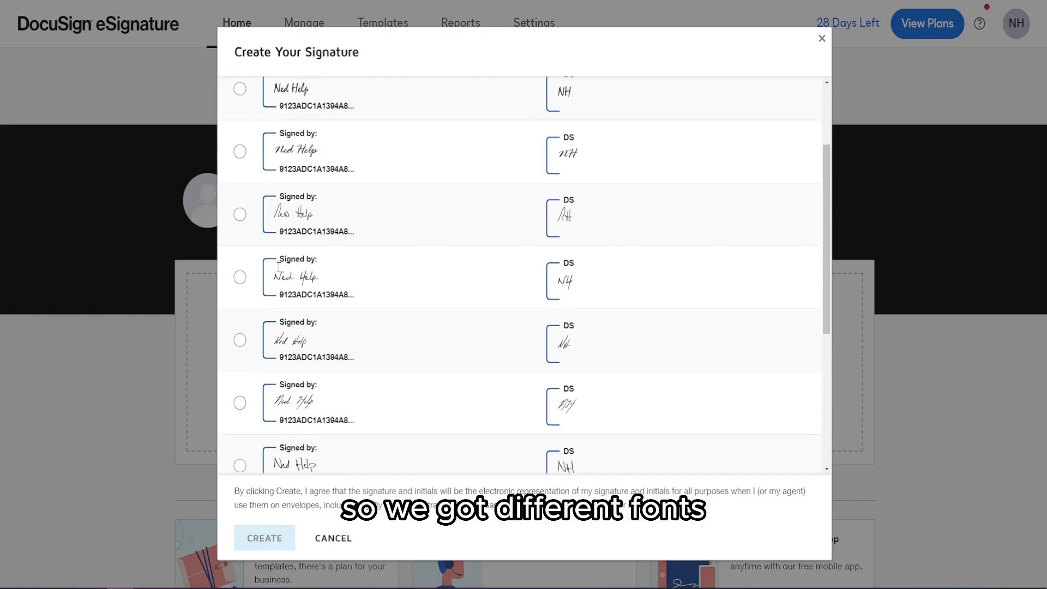
pyautogui.scroll(2, 349, 316)
pyautogui.scroll(-5, 306, 245)
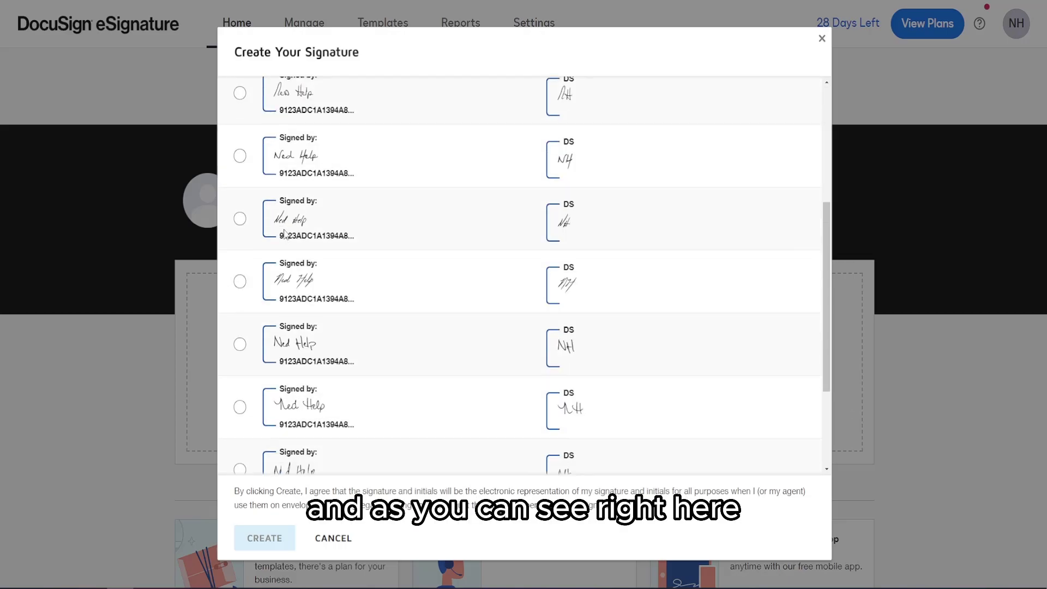
pyautogui.scroll(-2, 312, 249)
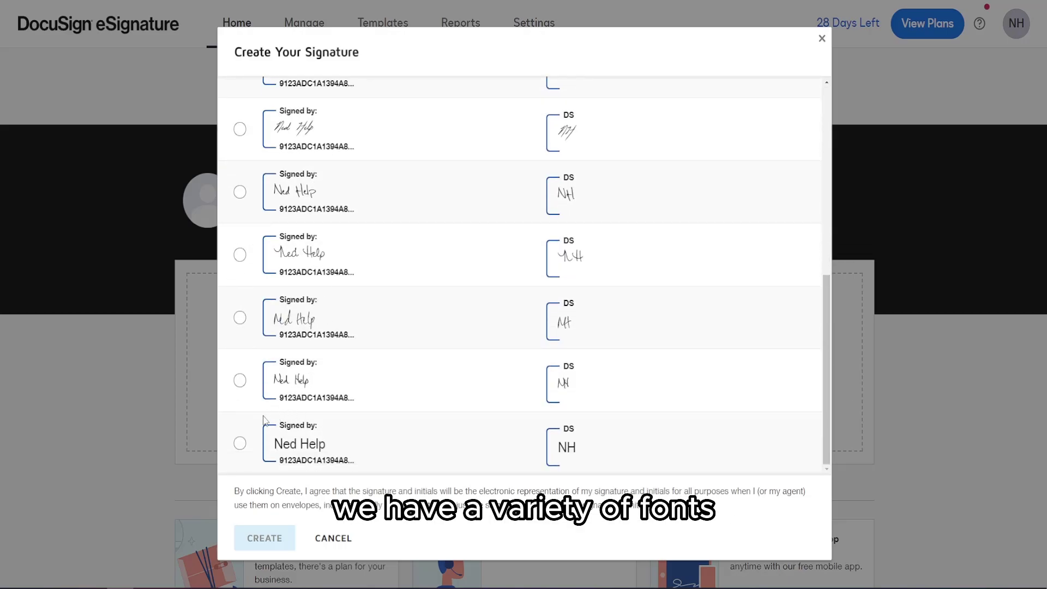
pyautogui.scroll(1, 357, 427)
pyautogui.scroll(-1, 272, 431)
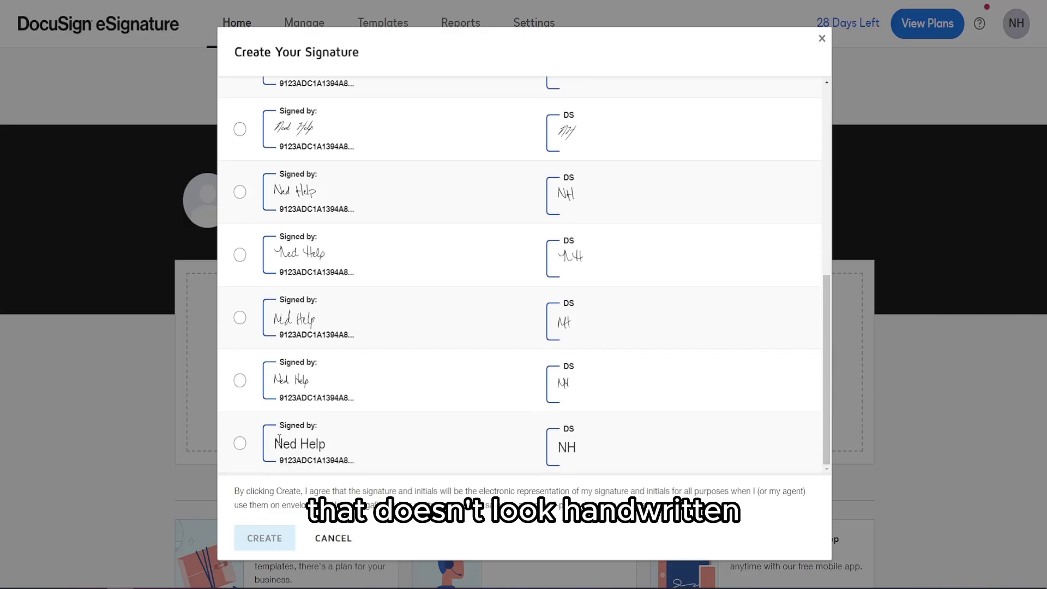
pyautogui.scroll(1, 301, 398)
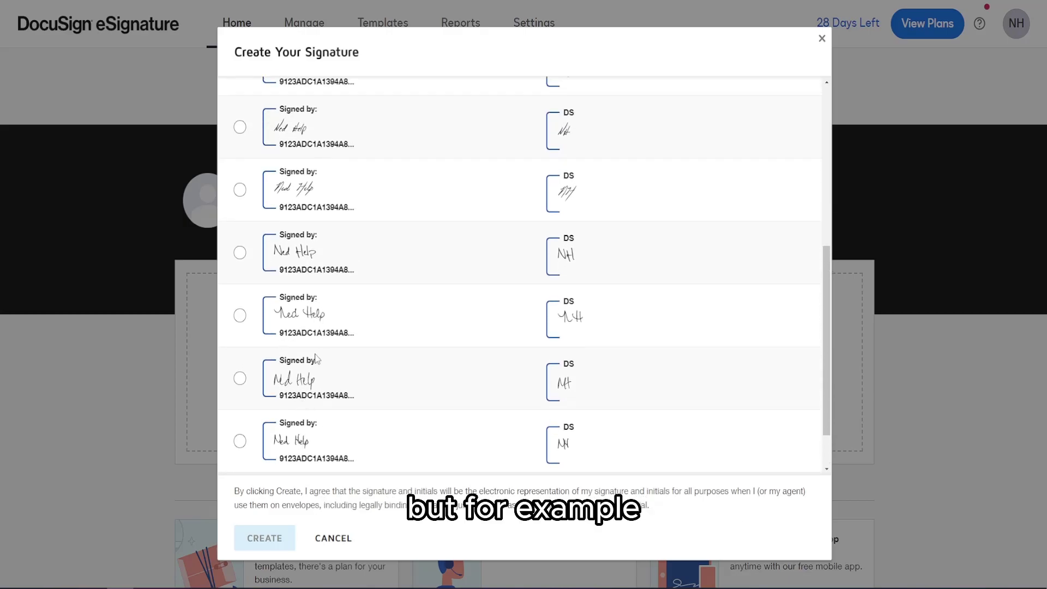
# Select the eighth preset signature style, and switch the choice to the first preset style.
pyautogui.click(240, 317)
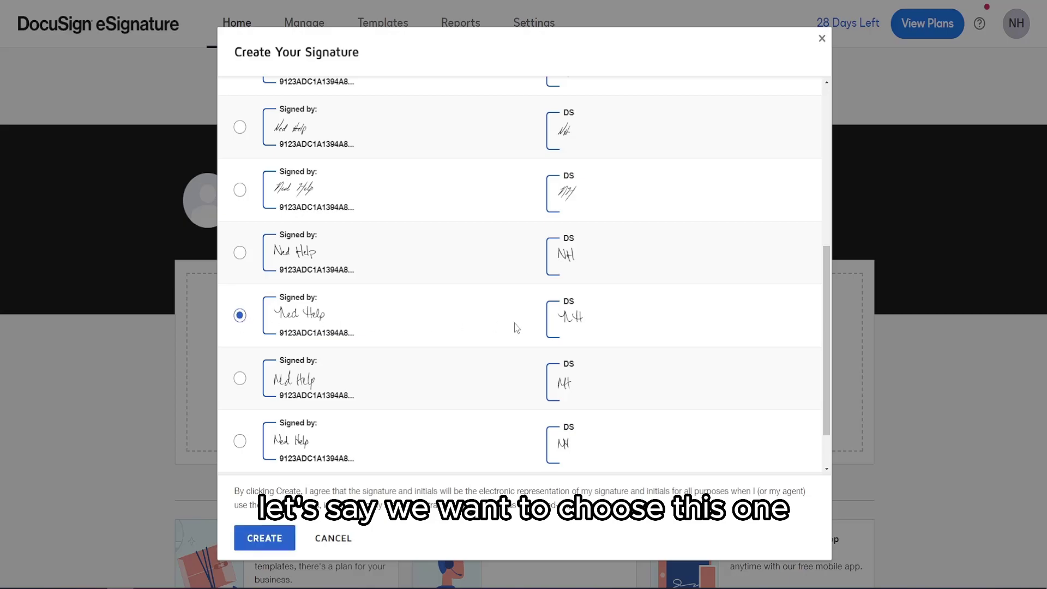
pyautogui.moveTo(293, 321); pyautogui.dragTo(397, 320)
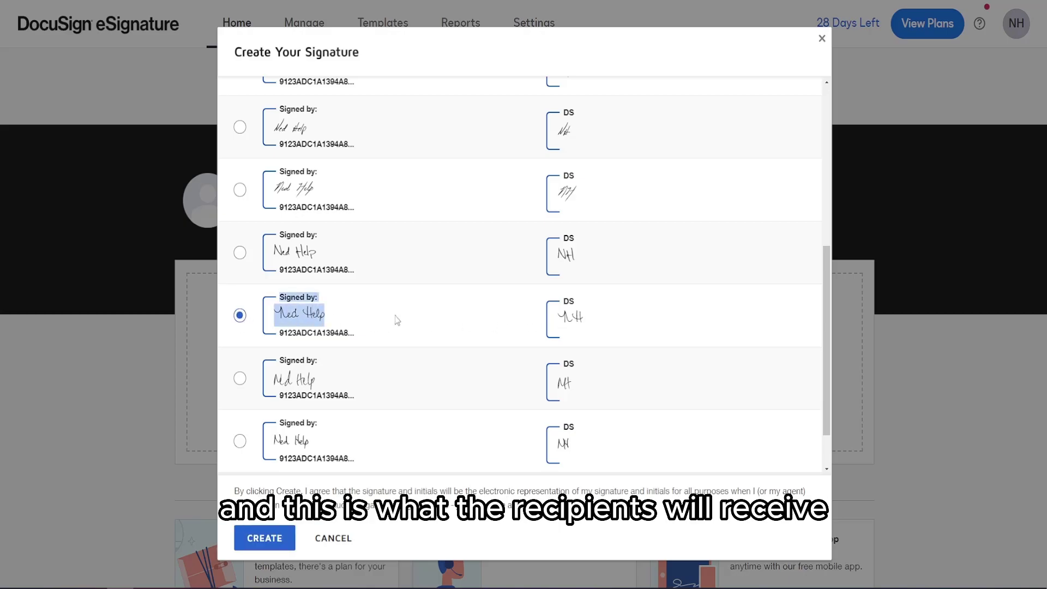
pyautogui.moveTo(600, 323); pyautogui.dragTo(532, 327)
pyautogui.click(532, 326)
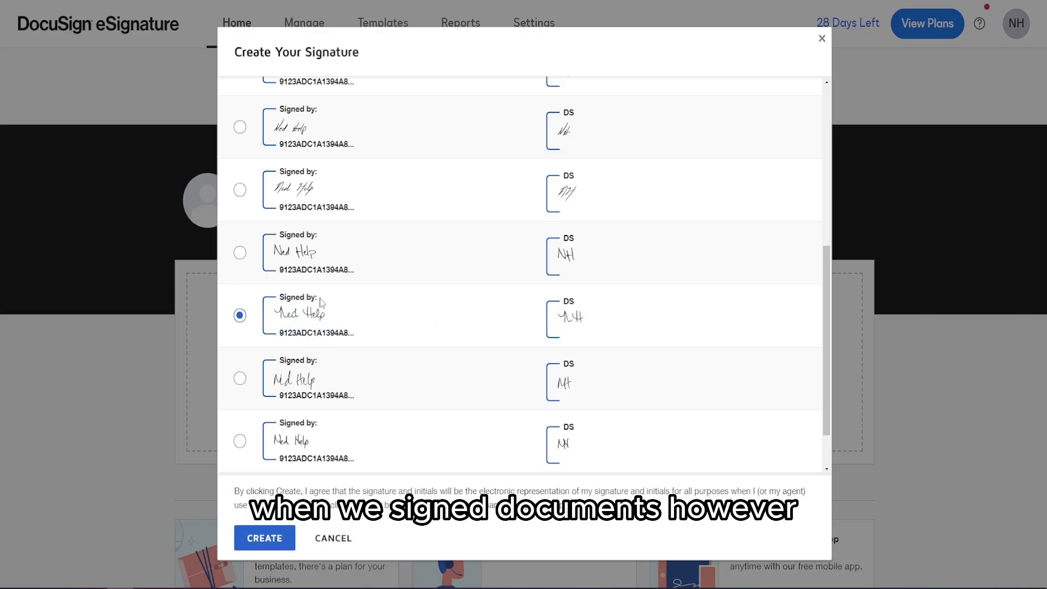
pyautogui.scroll(5, 290, 294)
pyautogui.scroll(2, 291, 294)
pyautogui.click(240, 210)
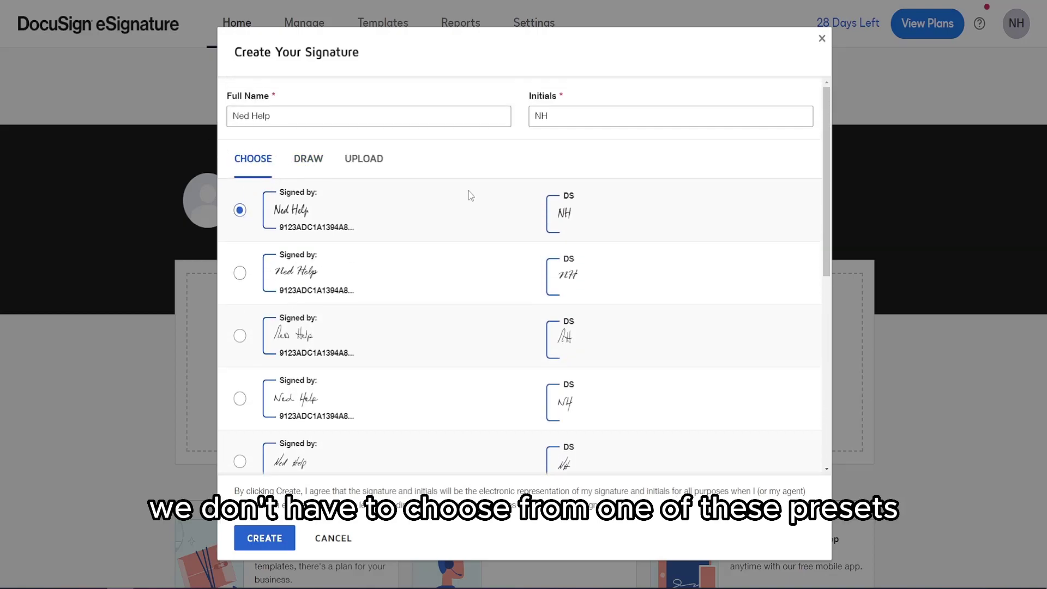
# Create a freehand signature of dotted, underlined initials together with a matching hand-drawn initials mark.
pyautogui.click(309, 164)
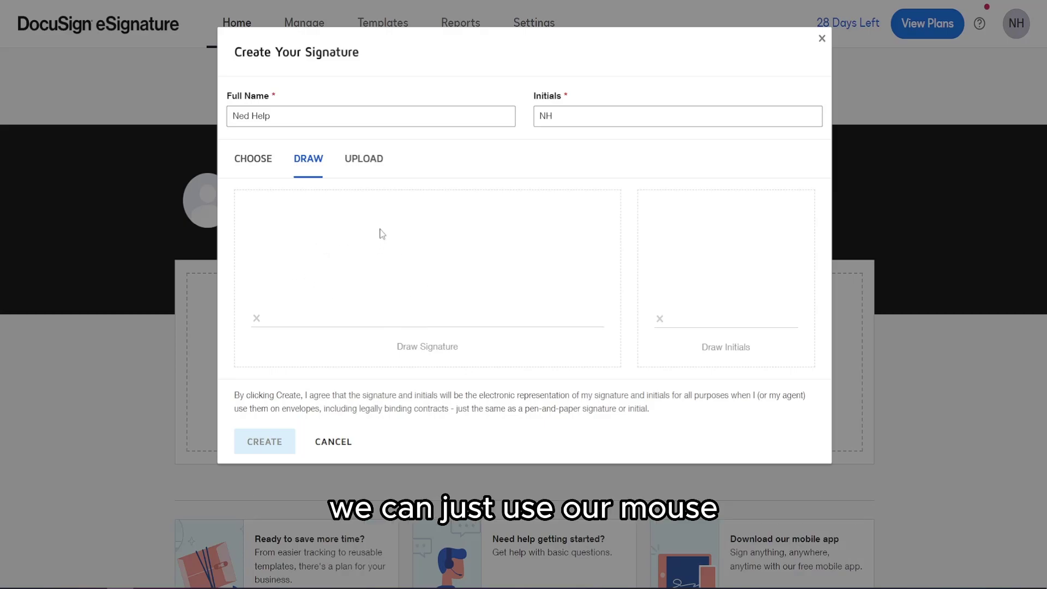
pyautogui.moveTo(373, 218); pyautogui.dragTo(362, 299)
pyautogui.moveTo(371, 217)
pyautogui.mouseDown()
pyautogui.moveTo(388, 290)
pyautogui.moveTo(399, 224)
pyautogui.moveTo(436, 250)
pyautogui.moveTo(434, 291)
pyautogui.mouseUp()
pyautogui.click(400, 285)
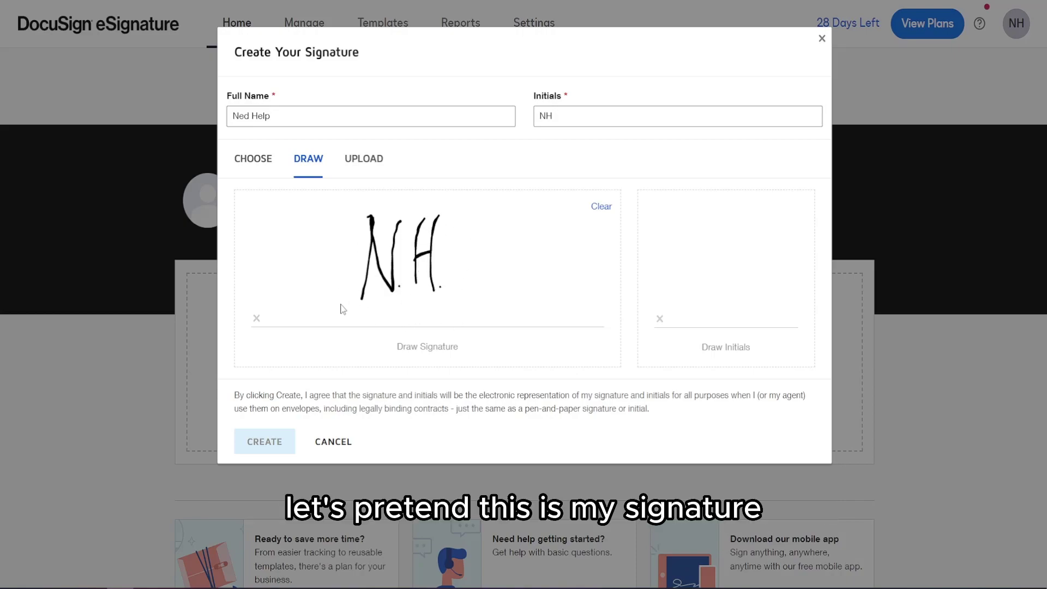
pyautogui.moveTo(339, 312); pyautogui.dragTo(502, 309)
pyautogui.moveTo(397, 308); pyautogui.dragTo(435, 308)
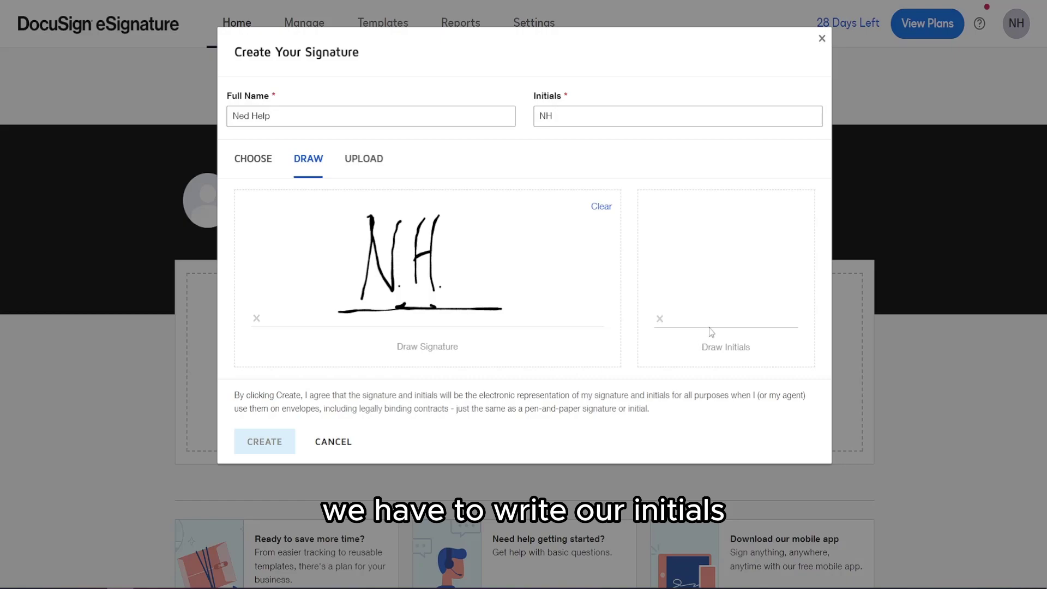
pyautogui.moveTo(686, 310)
pyautogui.mouseDown()
pyautogui.moveTo(688, 251)
pyautogui.moveTo(709, 300)
pyautogui.moveTo(711, 261)
pyautogui.moveTo(727, 301)
pyautogui.moveTo(743, 276)
pyautogui.moveTo(743, 300)
pyautogui.mouseUp()
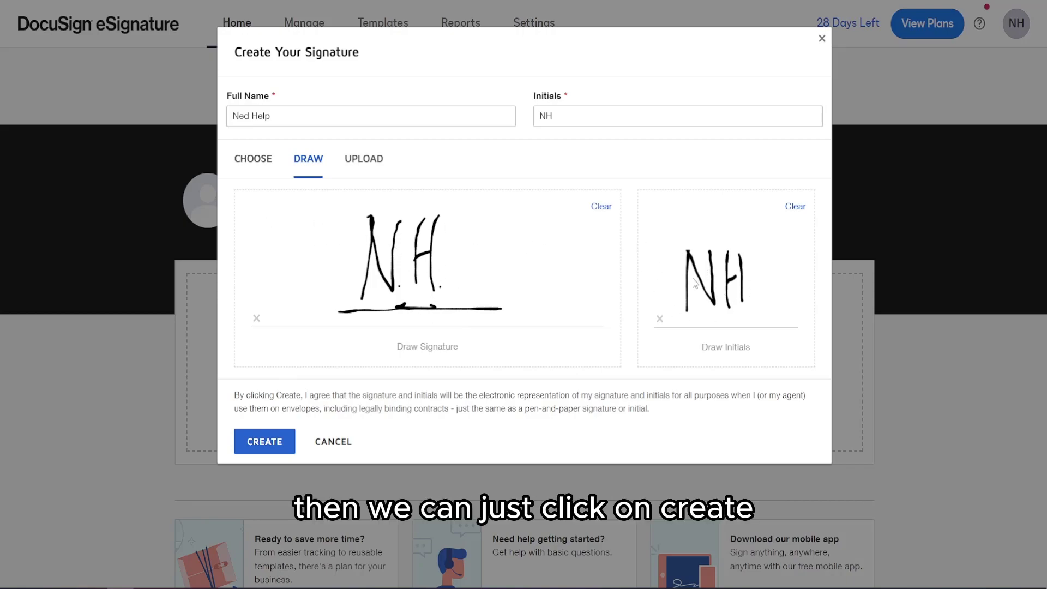
pyautogui.click(263, 442)
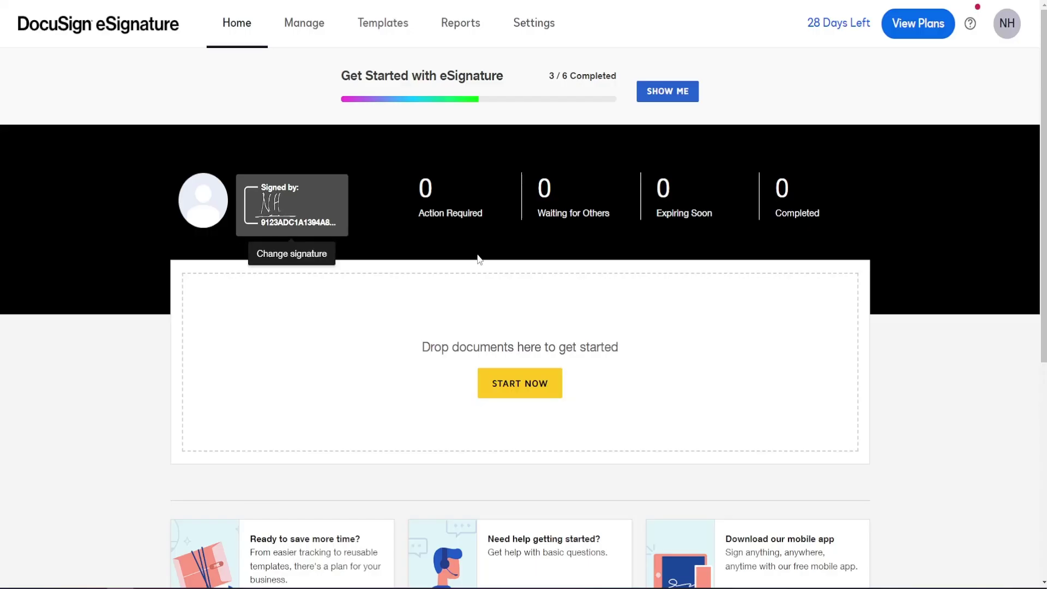
# Reopen the saved signature and examine the choose, draw and upload options, including the accepted image formats and maximum file size.
pyautogui.click(278, 210)
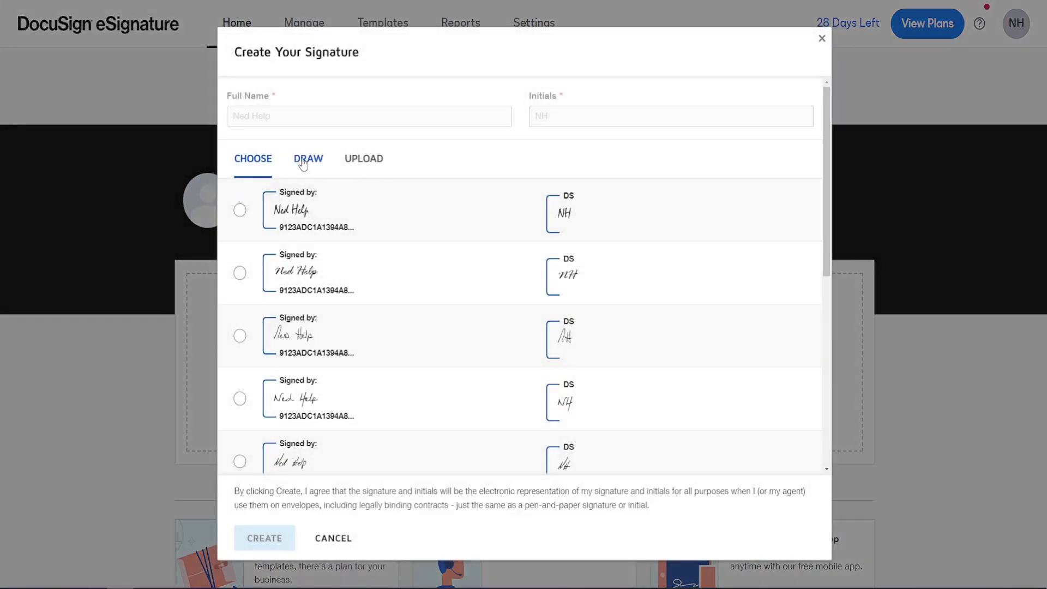
pyautogui.click(307, 162)
pyautogui.click(253, 167)
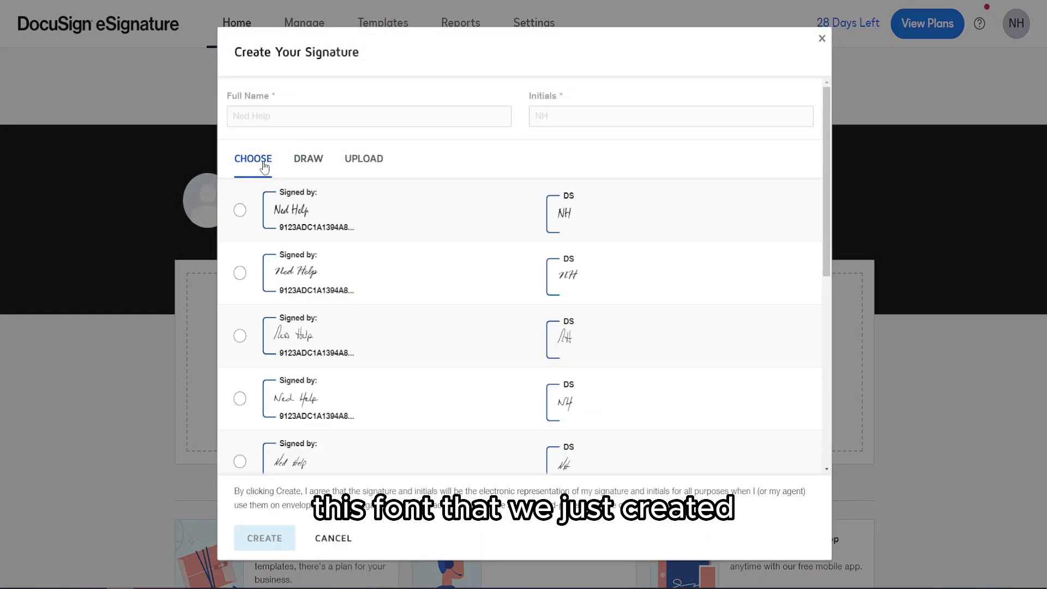
pyautogui.click(366, 160)
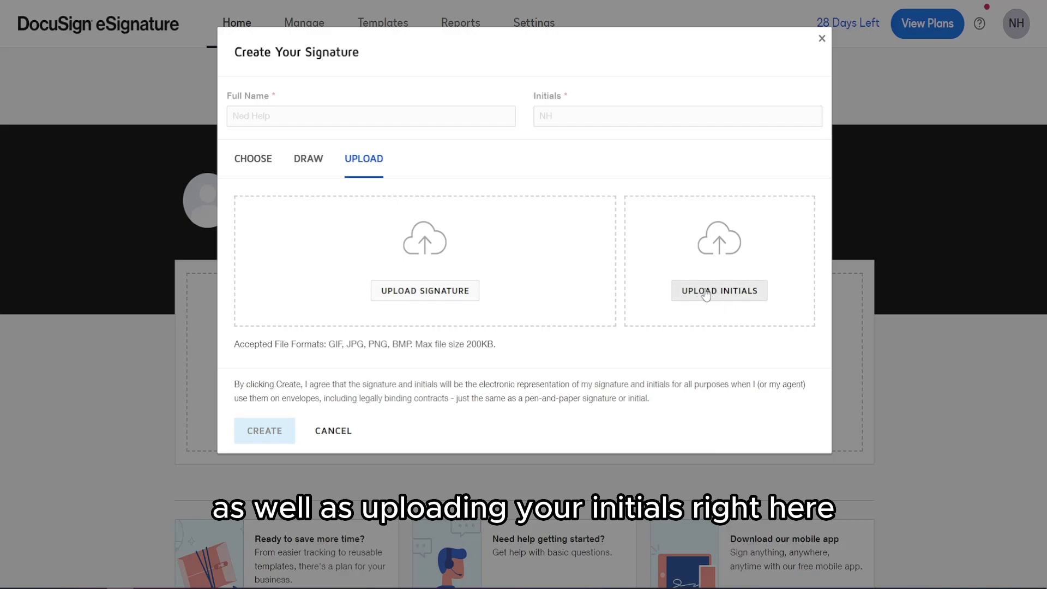
pyautogui.moveTo(329, 344); pyautogui.dragTo(356, 345)
pyautogui.click(344, 345)
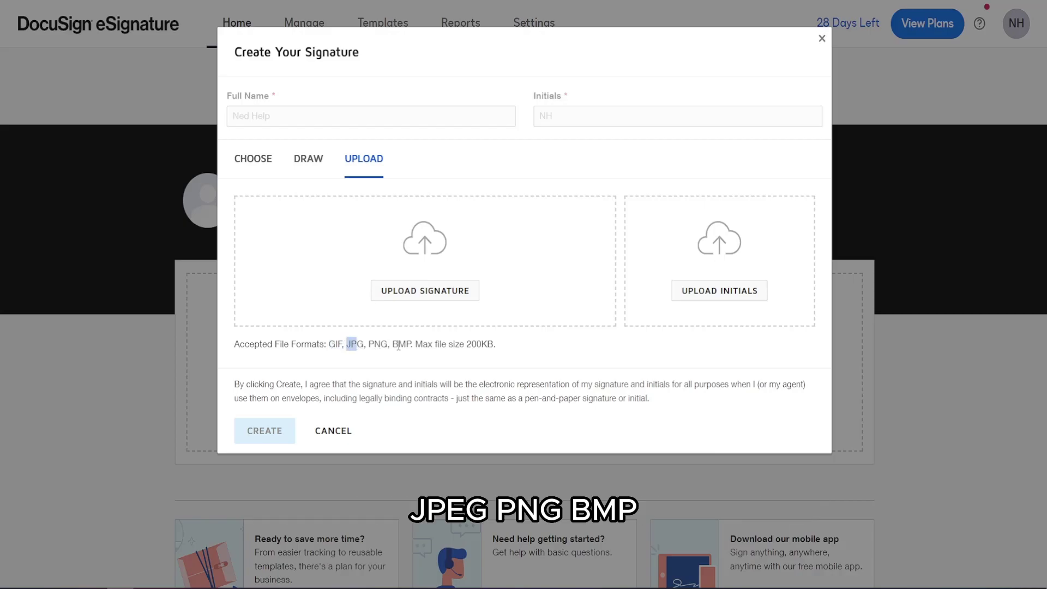
pyautogui.moveTo(466, 344); pyautogui.dragTo(477, 346)
pyautogui.click(467, 344)
pyautogui.click(481, 345)
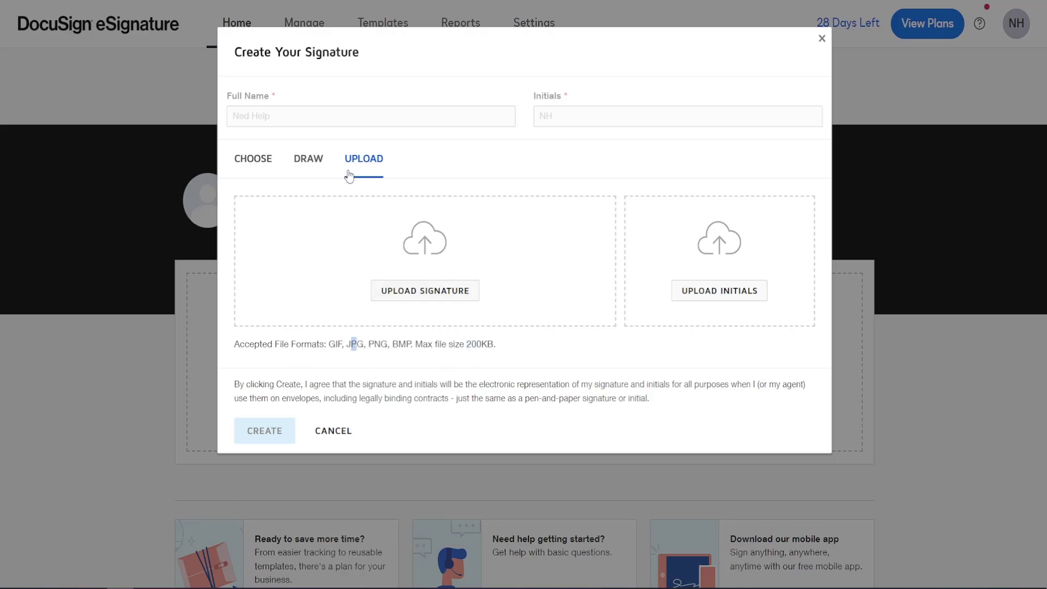
pyautogui.click(262, 164)
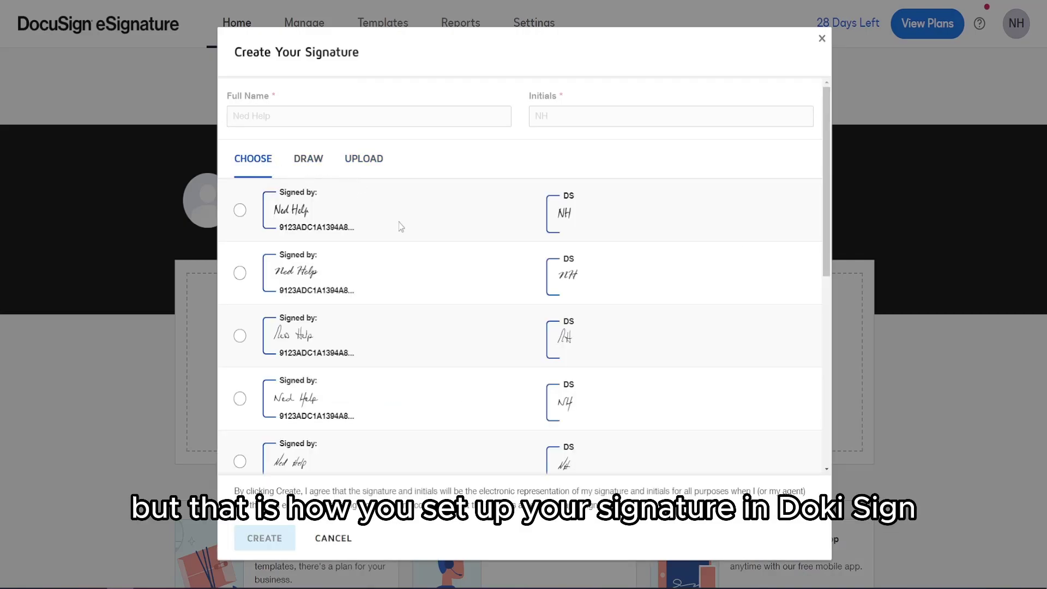
pyautogui.scroll(-1, 306, 306)
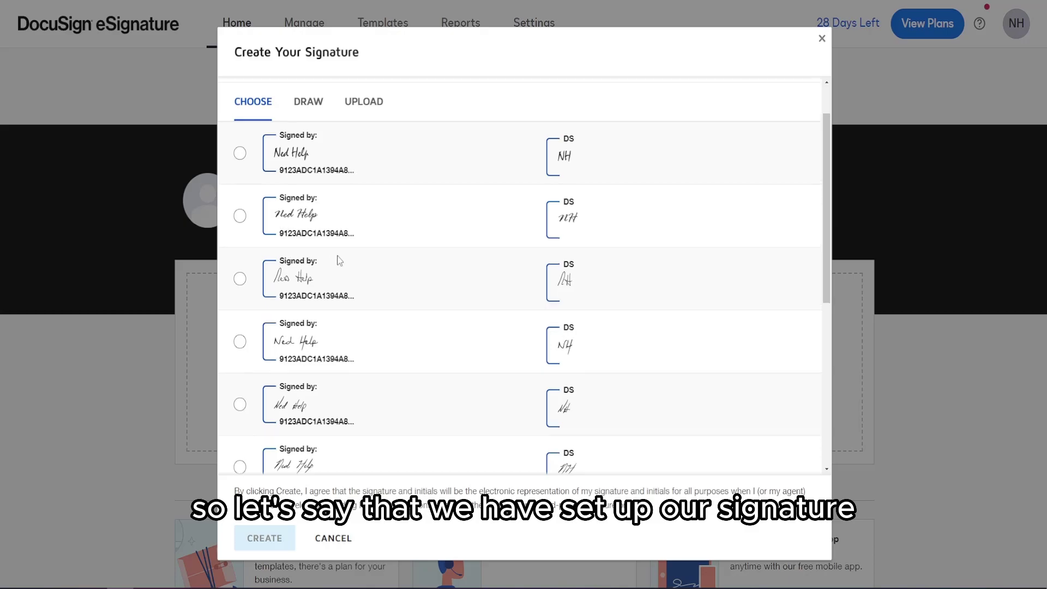
pyautogui.scroll(1, 340, 260)
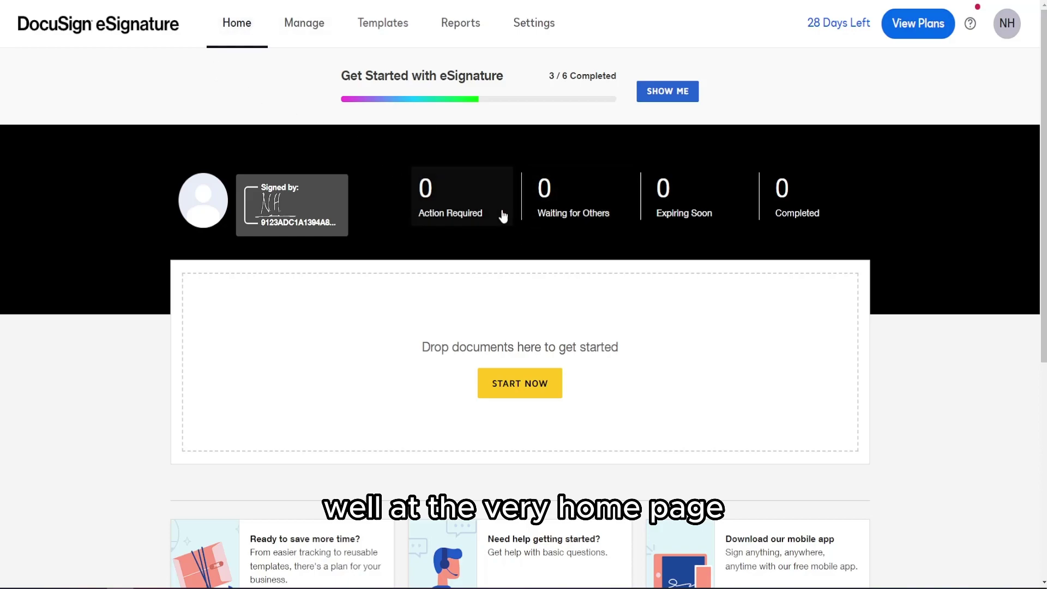
pyautogui.moveTo(391, 169); pyautogui.dragTo(473, 229)
pyautogui.click(577, 238)
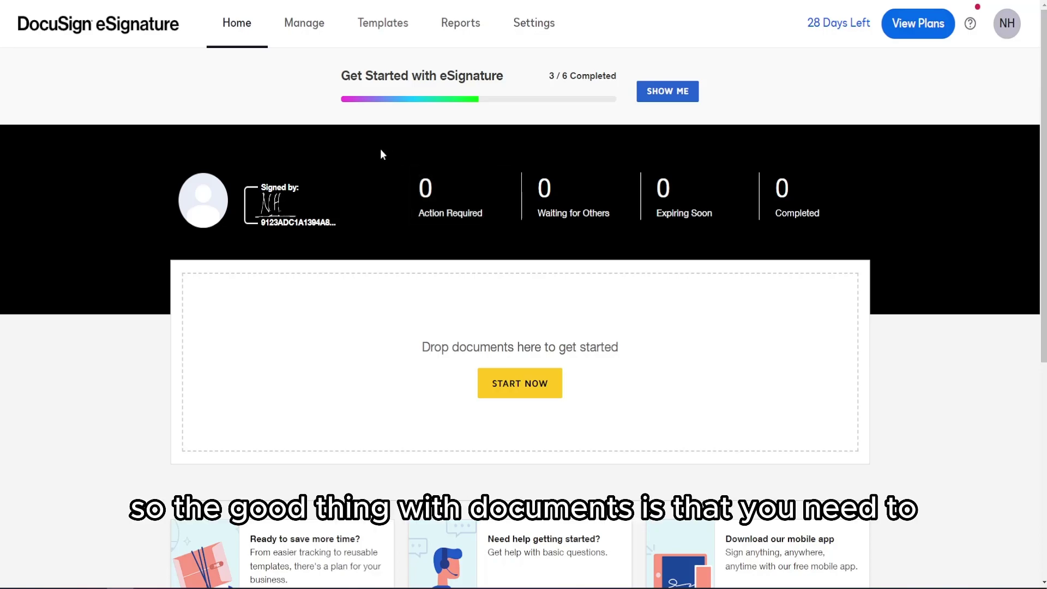
pyautogui.scroll(-1, 383, 150)
pyautogui.scroll(1, 401, 185)
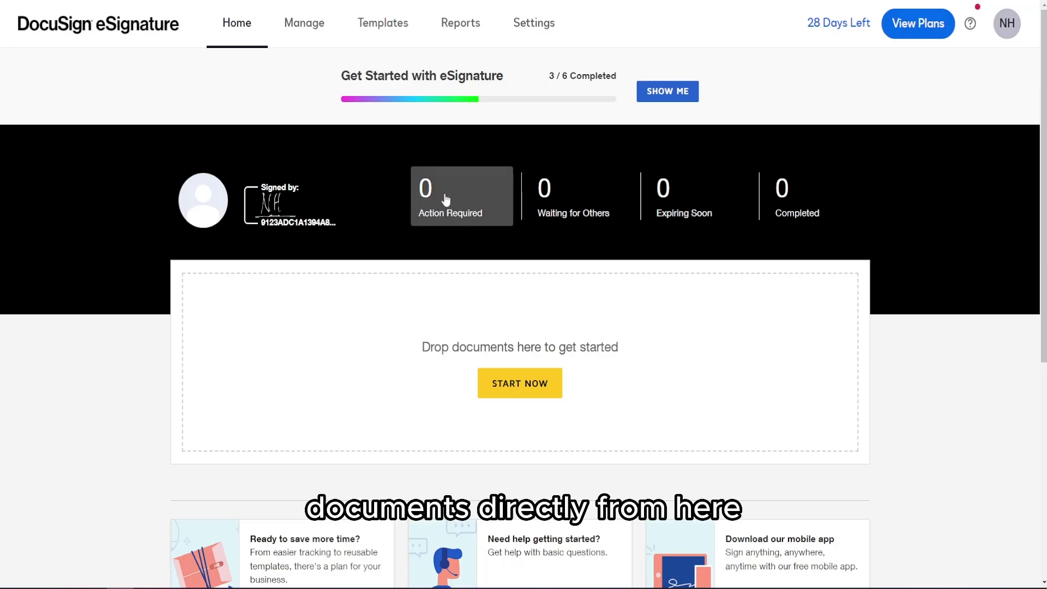
# View the documents requiring action and go through the Inbox, Sent, Drafts and Deleted envelope folders, returning to the Inbox.
pyautogui.click(468, 188)
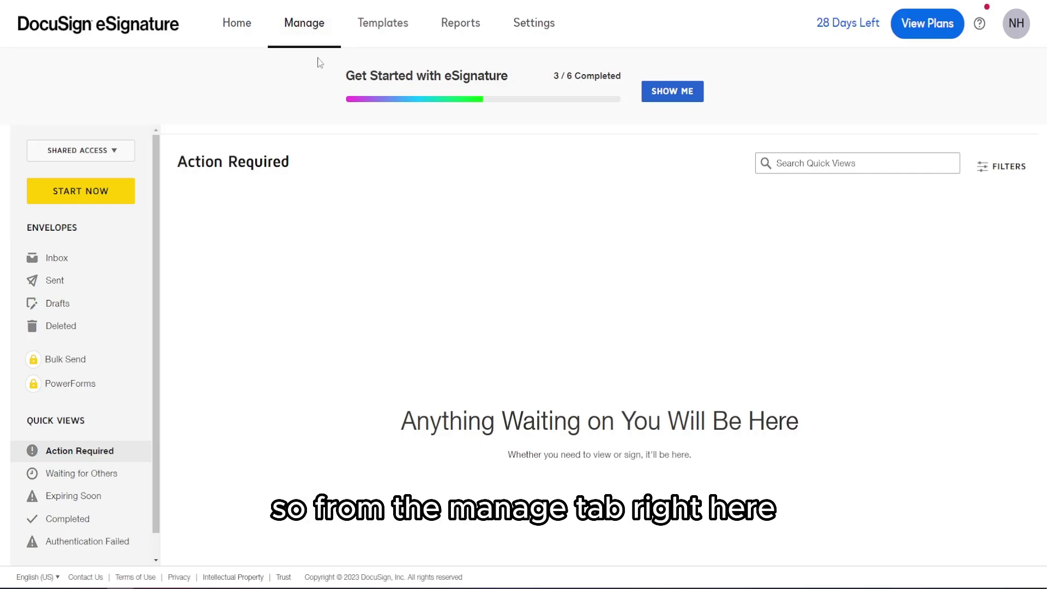
pyautogui.click(71, 263)
pyautogui.click(113, 285)
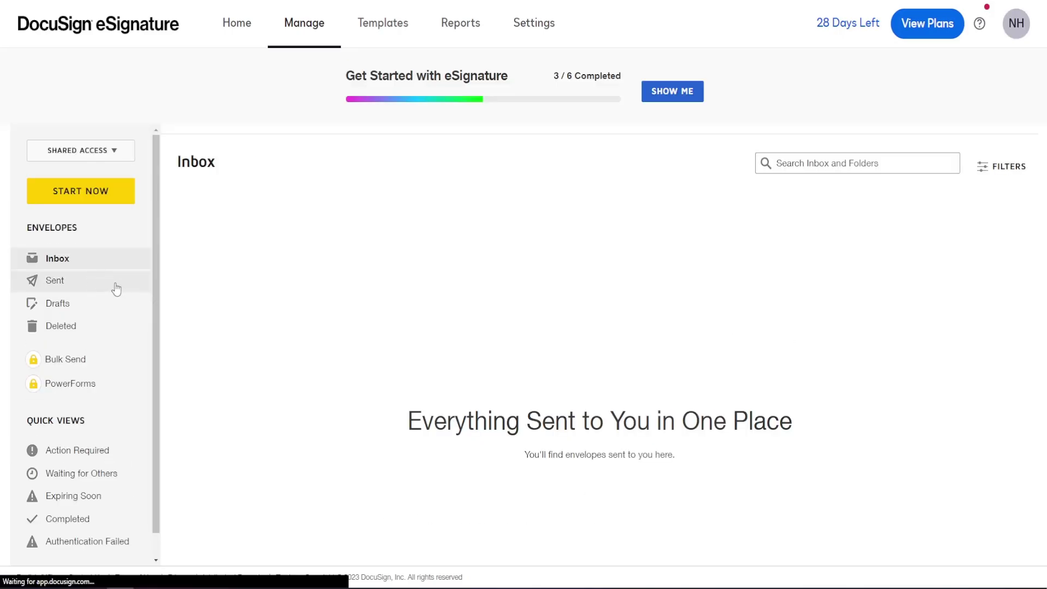
pyautogui.click(103, 309)
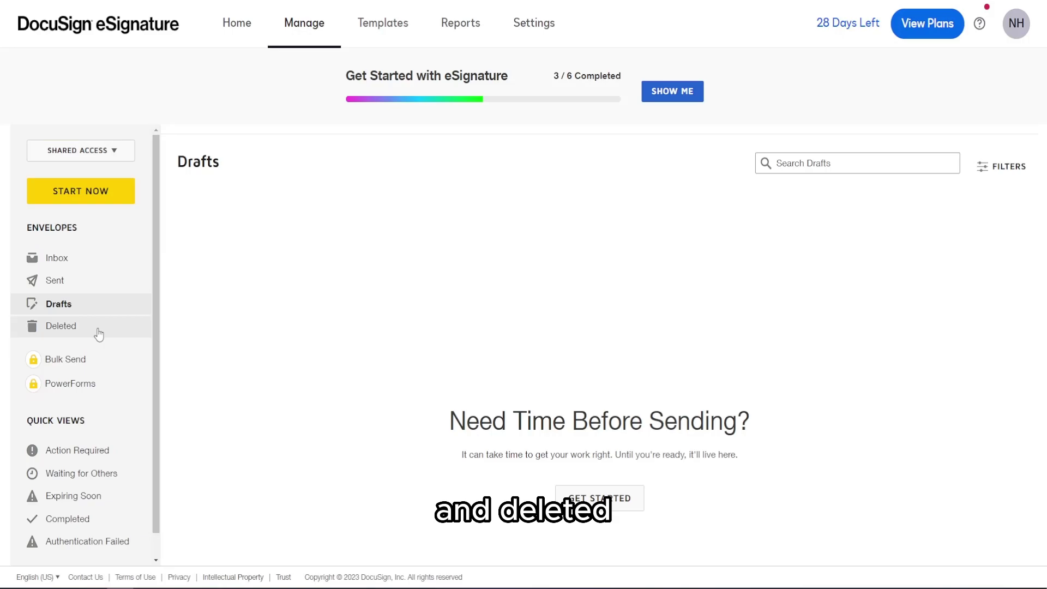
pyautogui.click(101, 328)
pyautogui.click(85, 268)
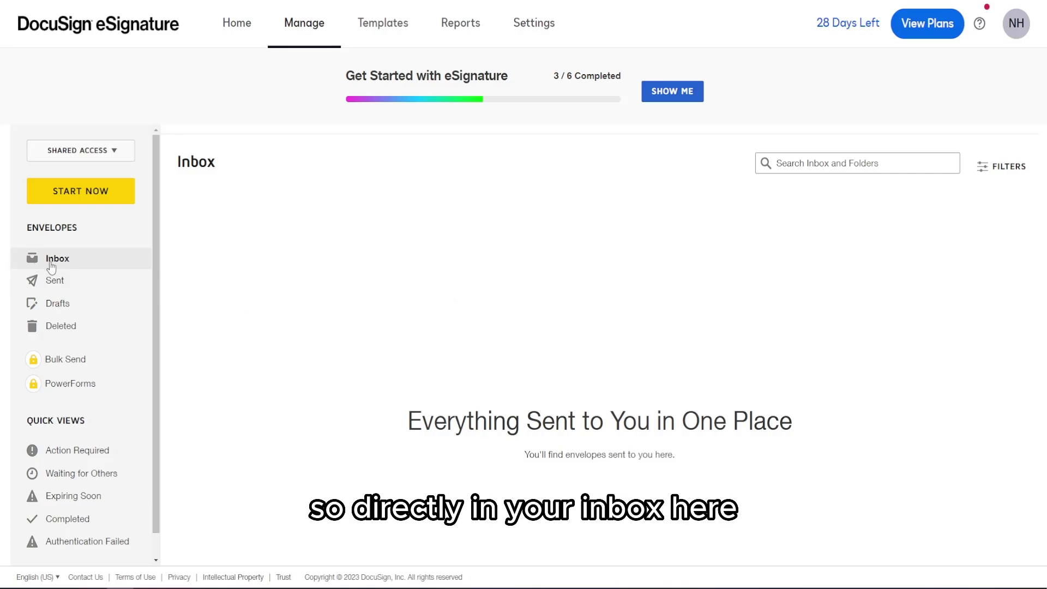
# View the Sent, Drafts and Deleted envelope folders, and open the Bulk Send feature page.
pyautogui.click(53, 283)
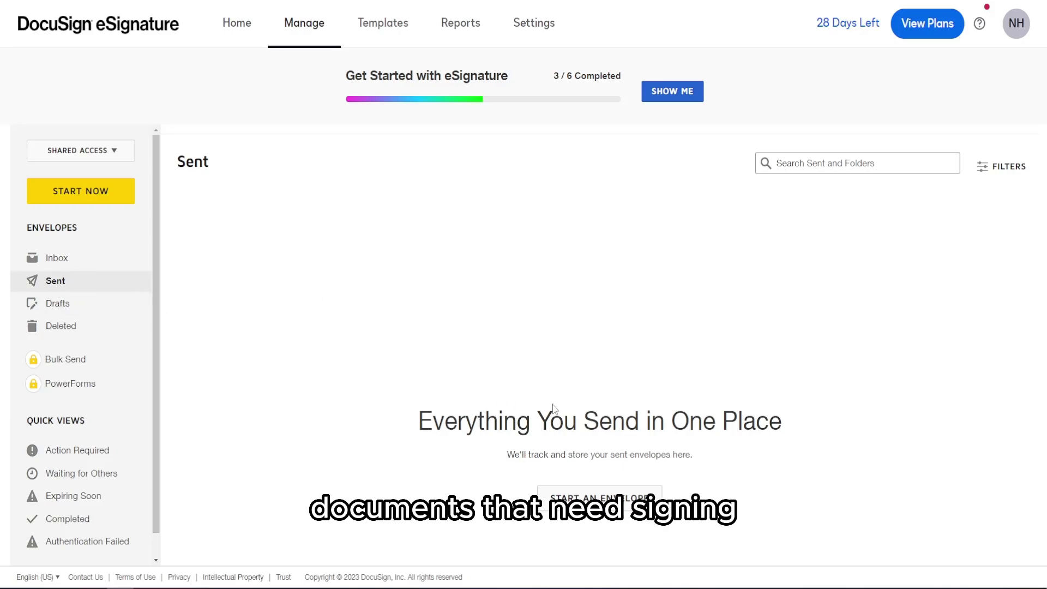
pyautogui.click(71, 307)
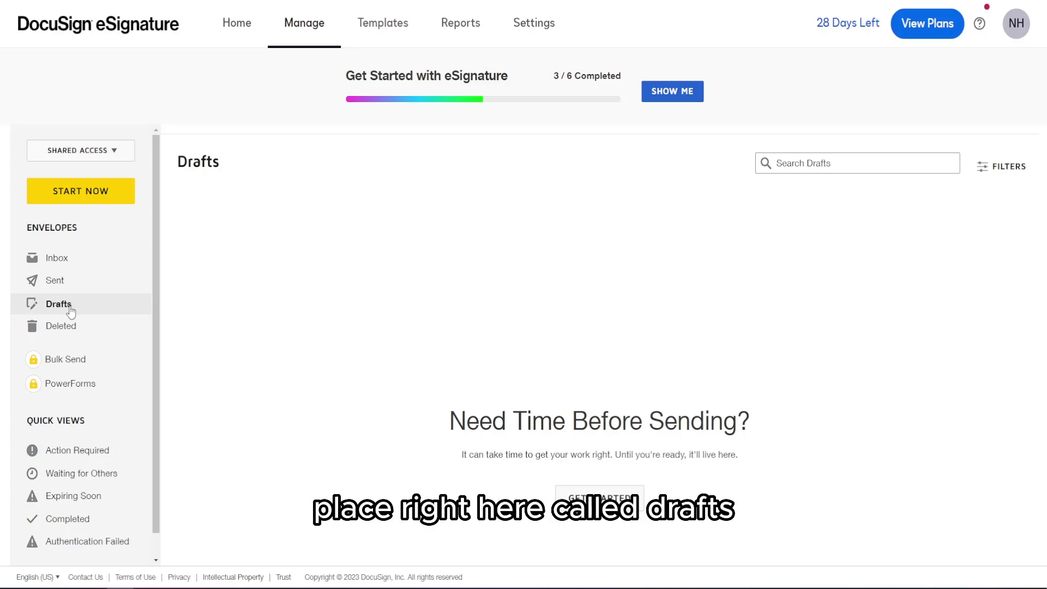
pyautogui.click(76, 332)
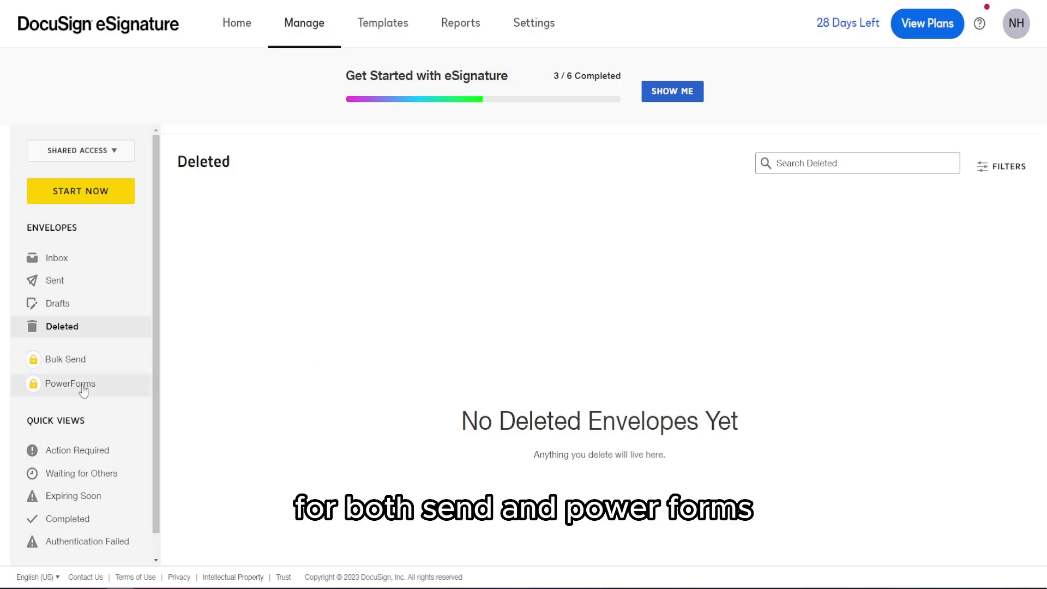
pyautogui.click(62, 360)
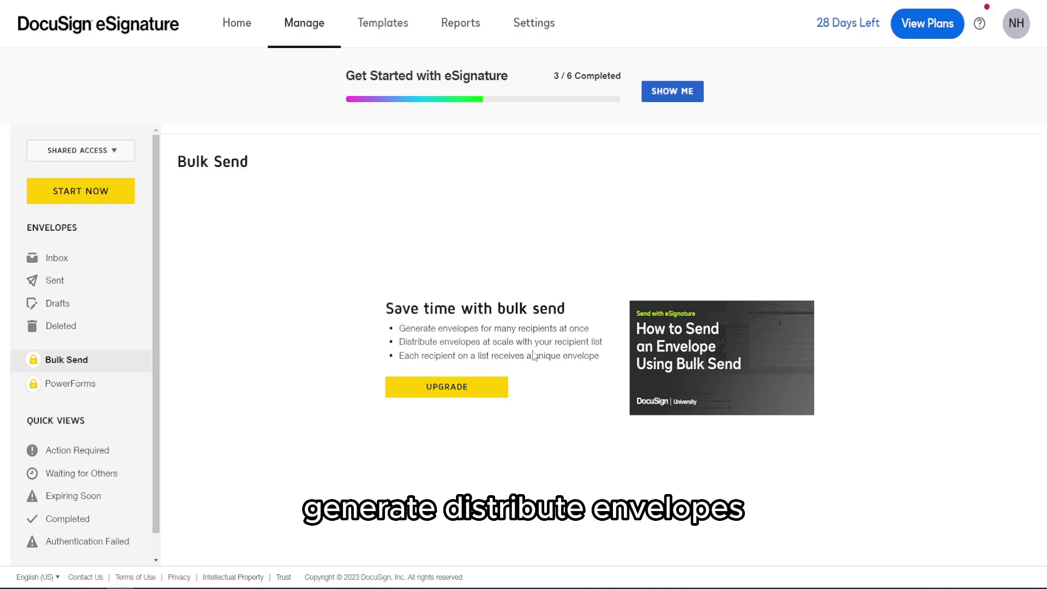
# Open the upgrade plans from Bulk Send and compare the annual-billing prices and descriptions of Personal, Standard and Business Pro.
pyautogui.click(432, 386)
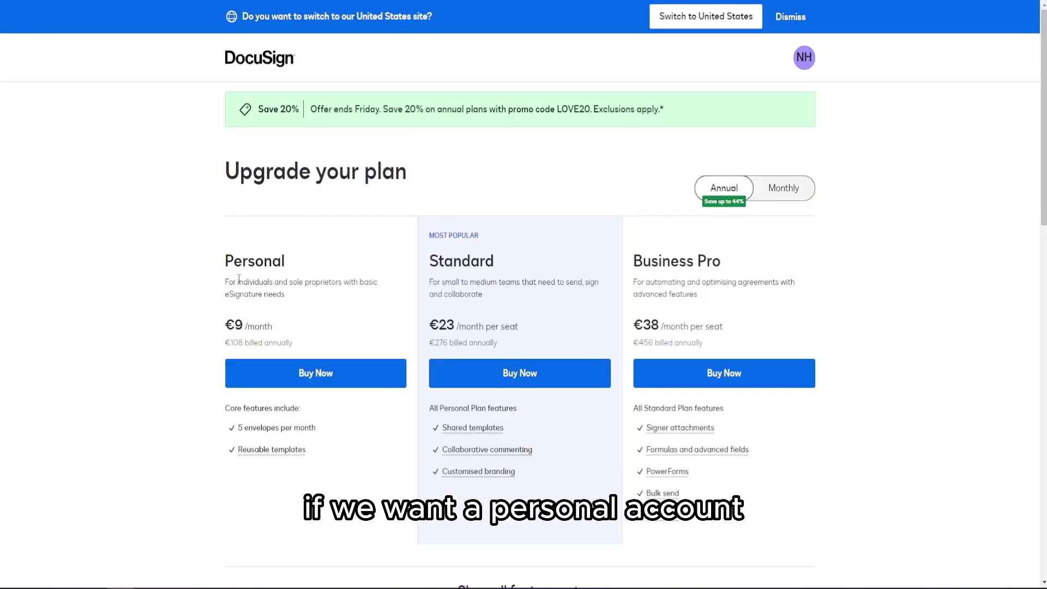
pyautogui.moveTo(223, 328); pyautogui.dragTo(436, 326)
pyautogui.click(377, 328)
pyautogui.click(470, 327)
pyautogui.click(456, 326)
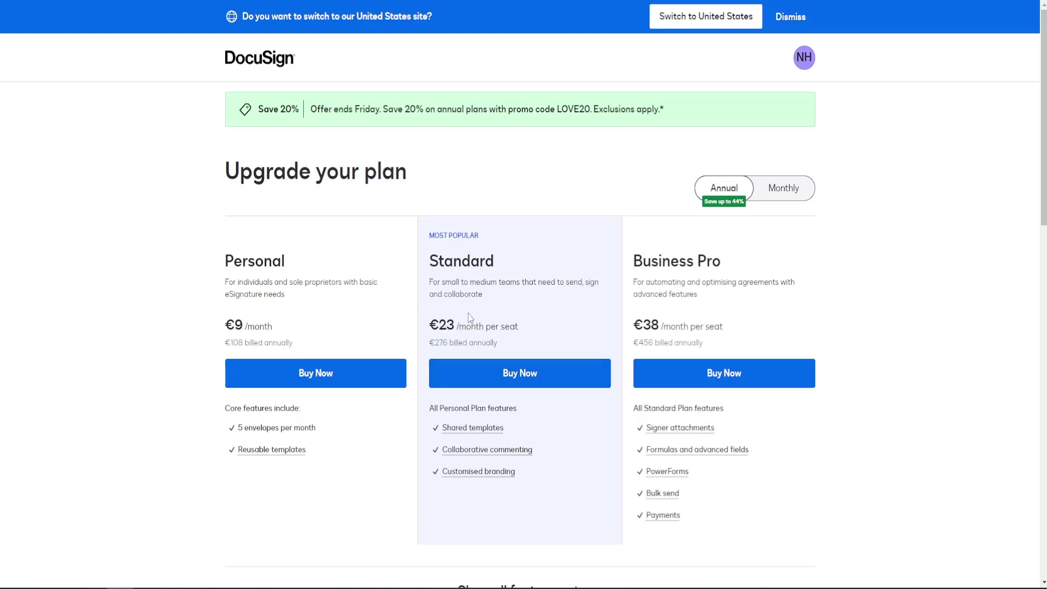
pyautogui.moveTo(639, 255); pyautogui.dragTo(797, 284)
pyautogui.click(624, 281)
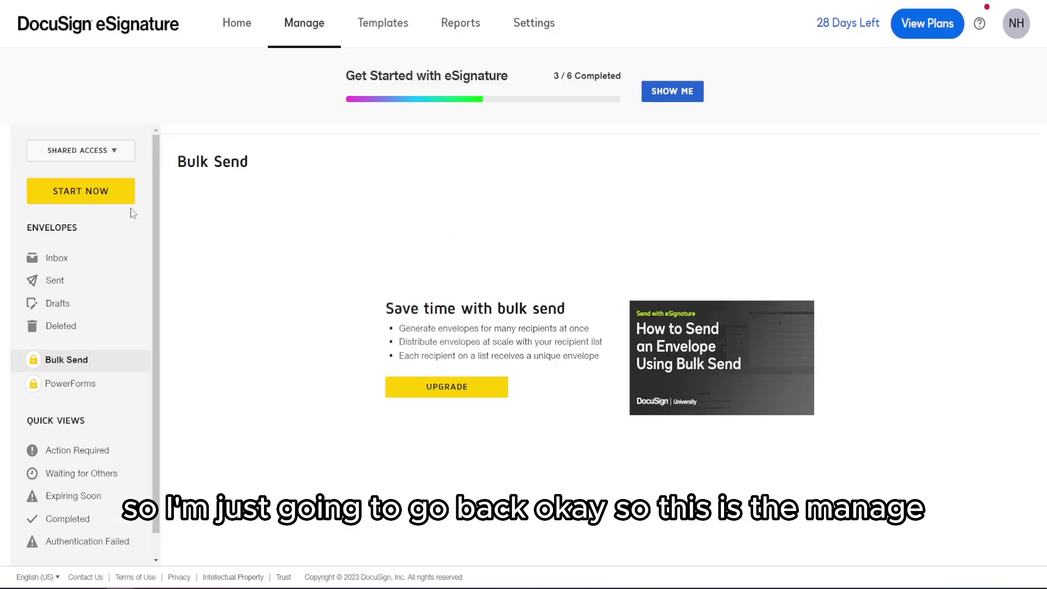
# Review the Inbox, Sent and Drafts folders again, along with the remaining envelope categories and quick views in the Manage area.
pyautogui.click(306, 43)
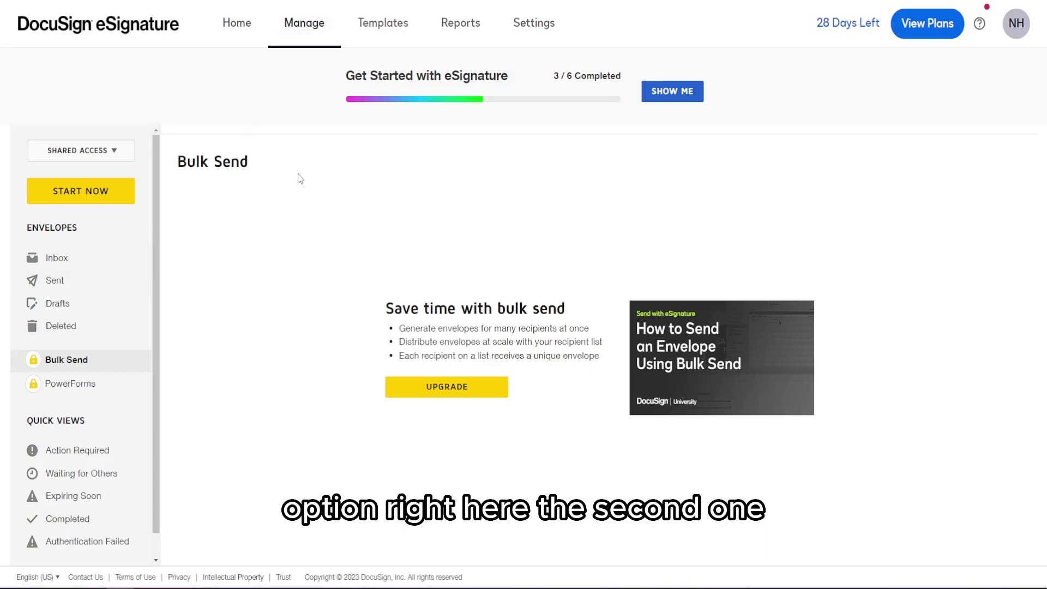
pyautogui.click(77, 260)
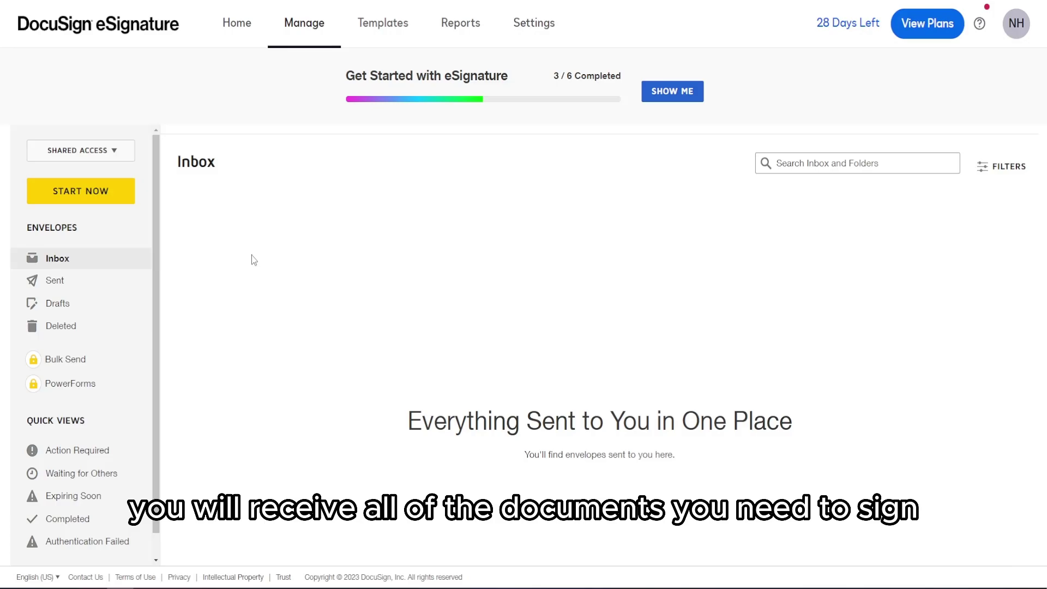
pyautogui.click(98, 282)
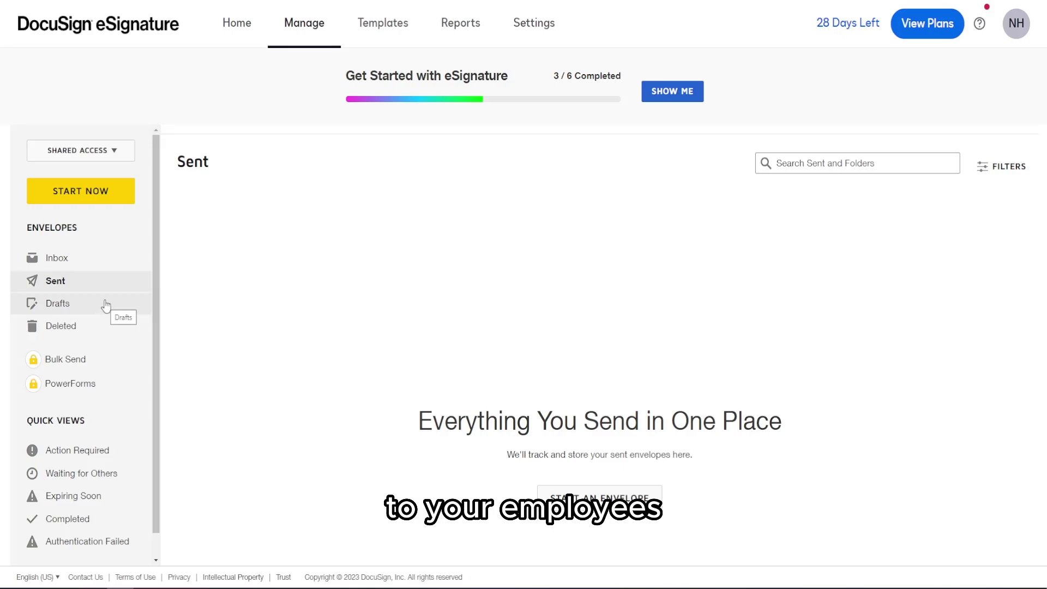
pyautogui.click(71, 310)
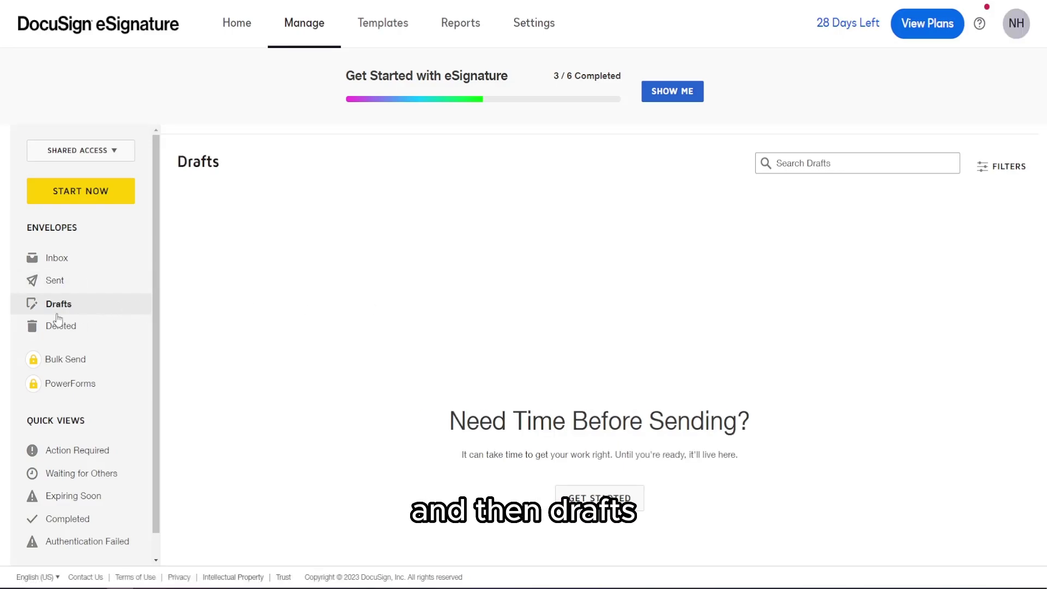
pyautogui.scroll(-1, 61, 381)
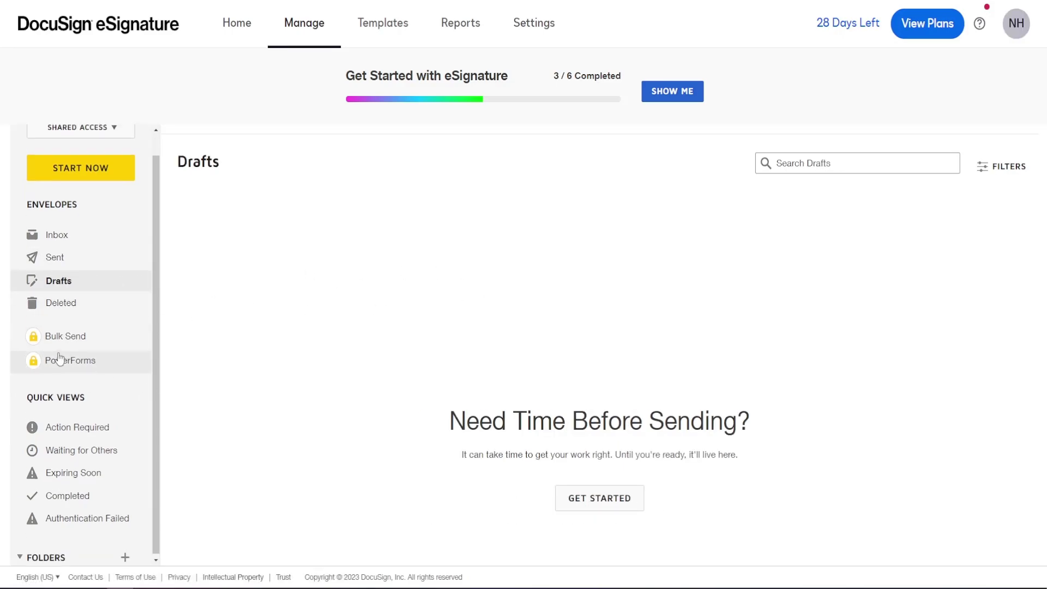
pyautogui.scroll(1, 76, 344)
pyautogui.scroll(-1, 96, 379)
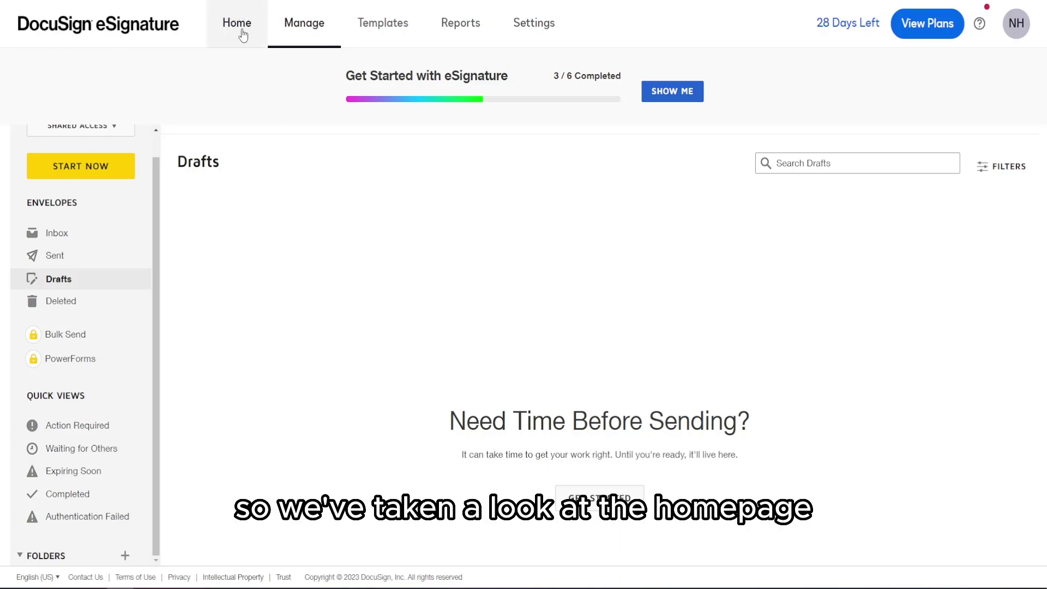
# Go to the templates and give the new Company template the description "Example Company Letter".
pyautogui.click(392, 27)
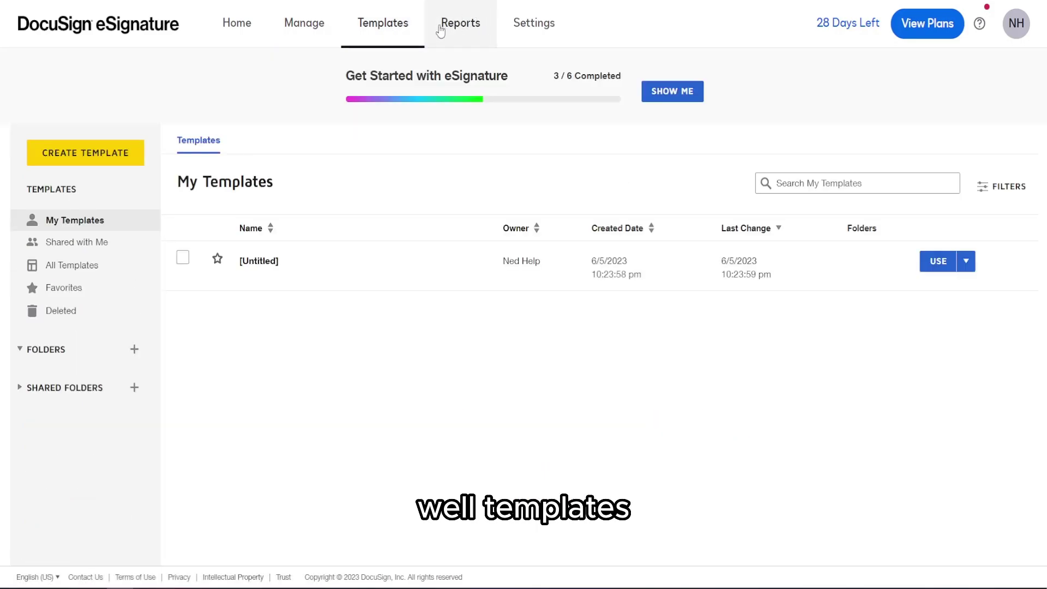
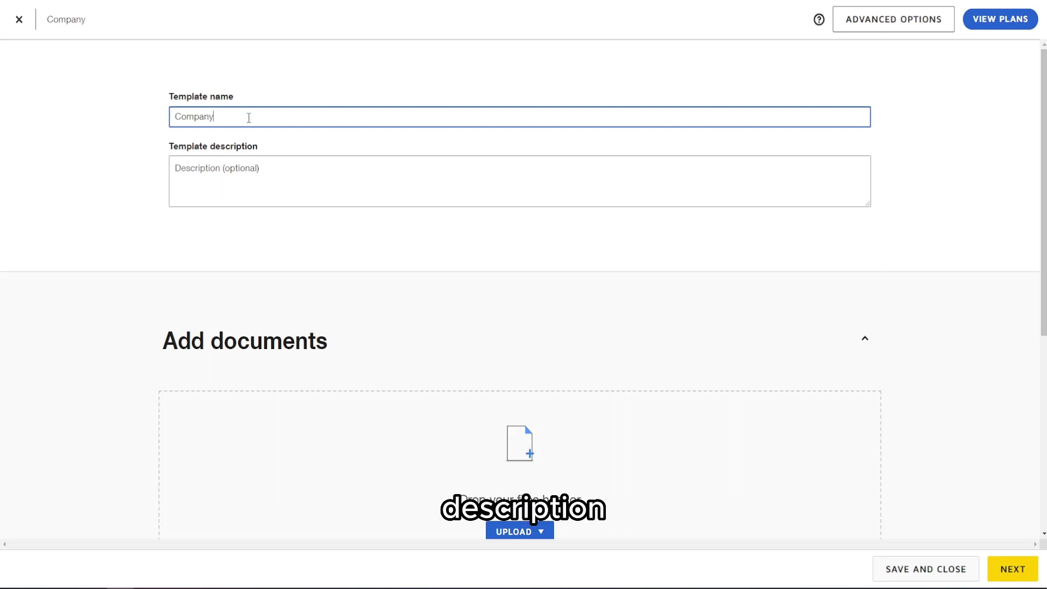
pyautogui.click(245, 171)
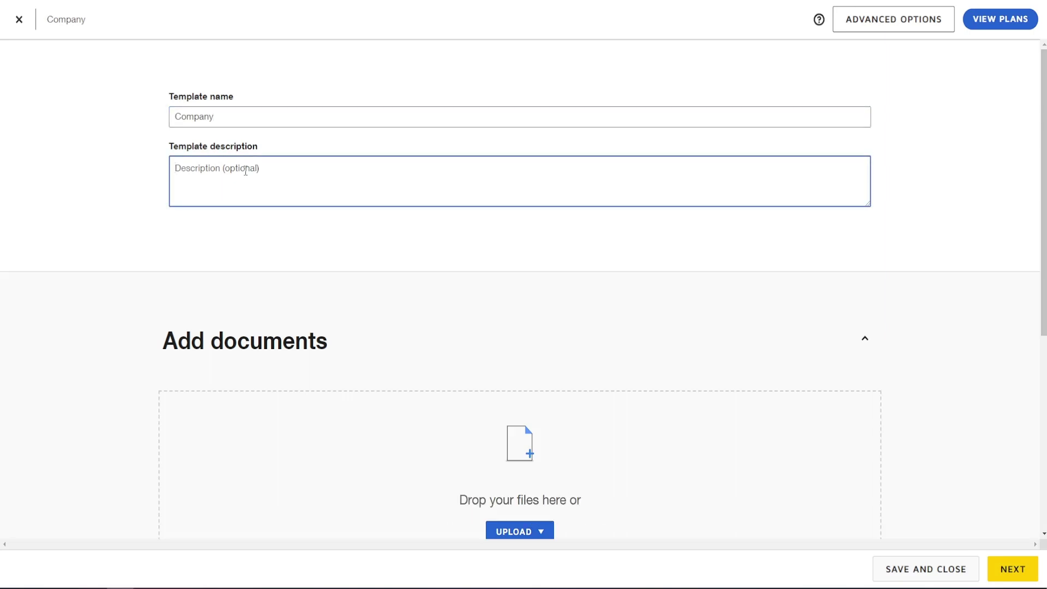
pyautogui.write('Example Compa')
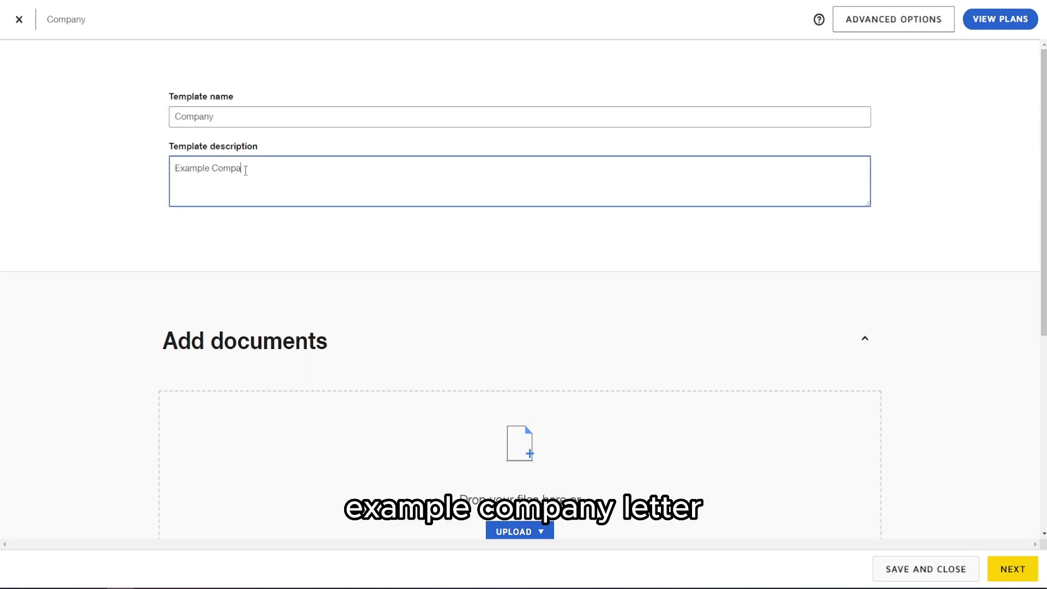
pyautogui.write('ny Letter')
# Look over the template's document upload area, and expand the recipients section to examine its Role, Name and Email fields.
pyautogui.scroll(-3, 369, 203)
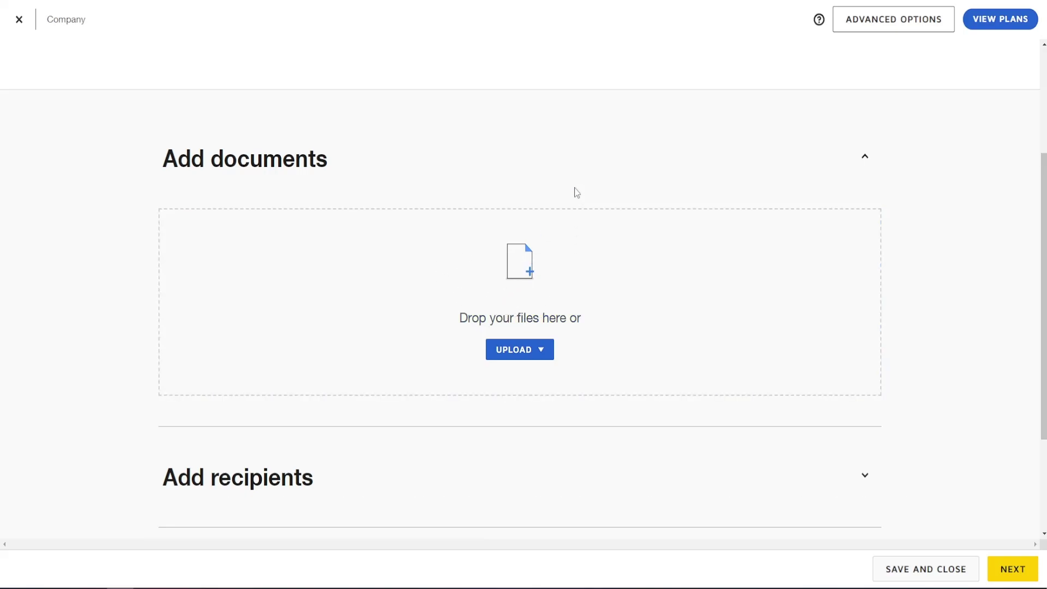
pyautogui.scroll(-1, 576, 192)
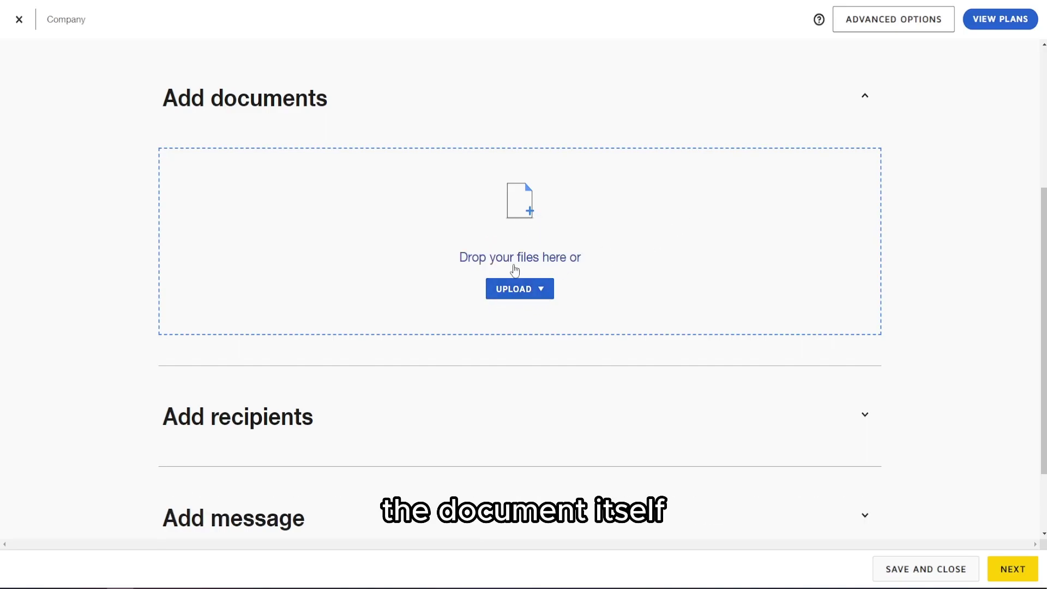
pyautogui.scroll(-2, 521, 239)
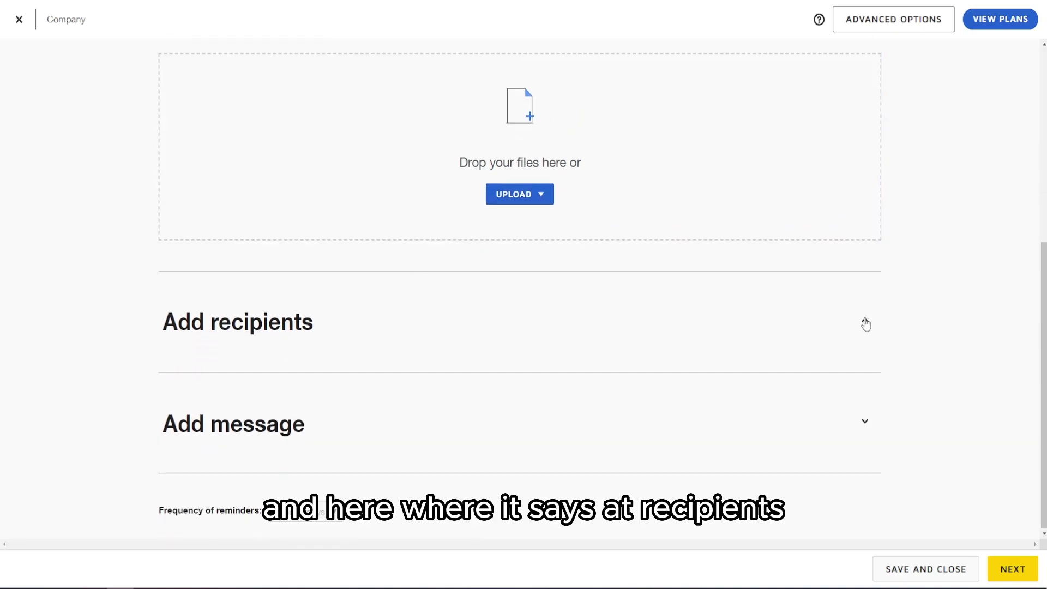
pyautogui.click(864, 323)
pyautogui.scroll(-2, 319, 385)
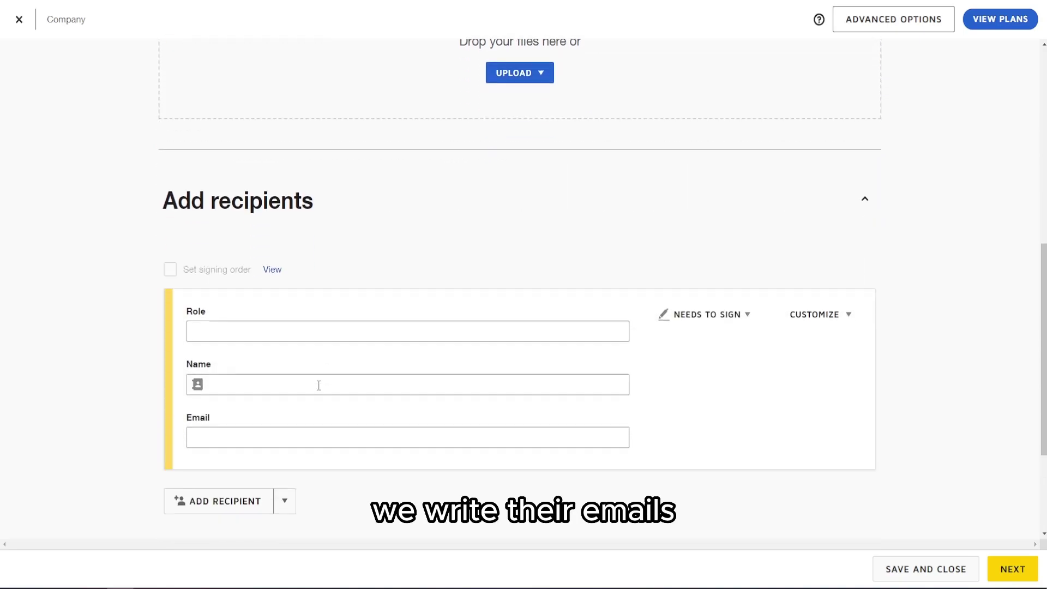
pyautogui.click(208, 432)
pyautogui.click(196, 396)
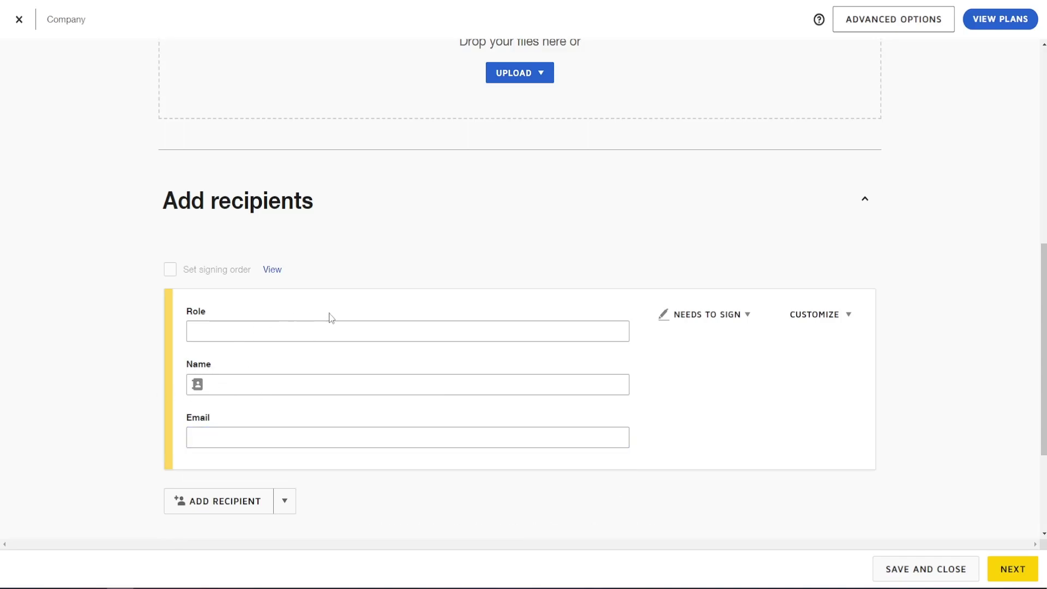
# Examine the recipient's action choices, such as Needs to Sign and Receives a Copy, and the recipient customization options.
pyautogui.click(719, 322)
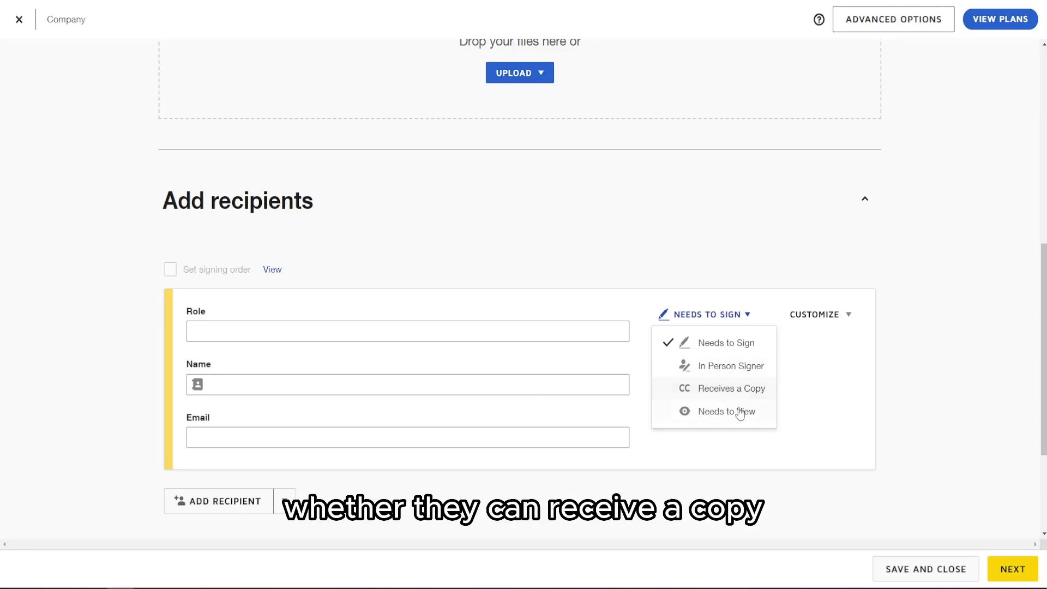
pyautogui.click(831, 401)
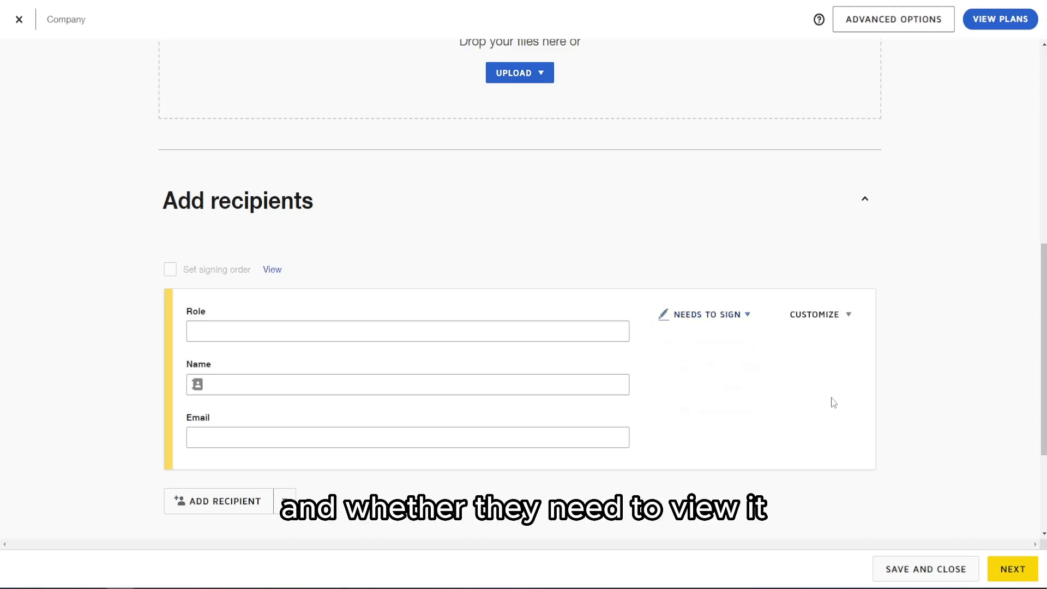
pyautogui.click(815, 314)
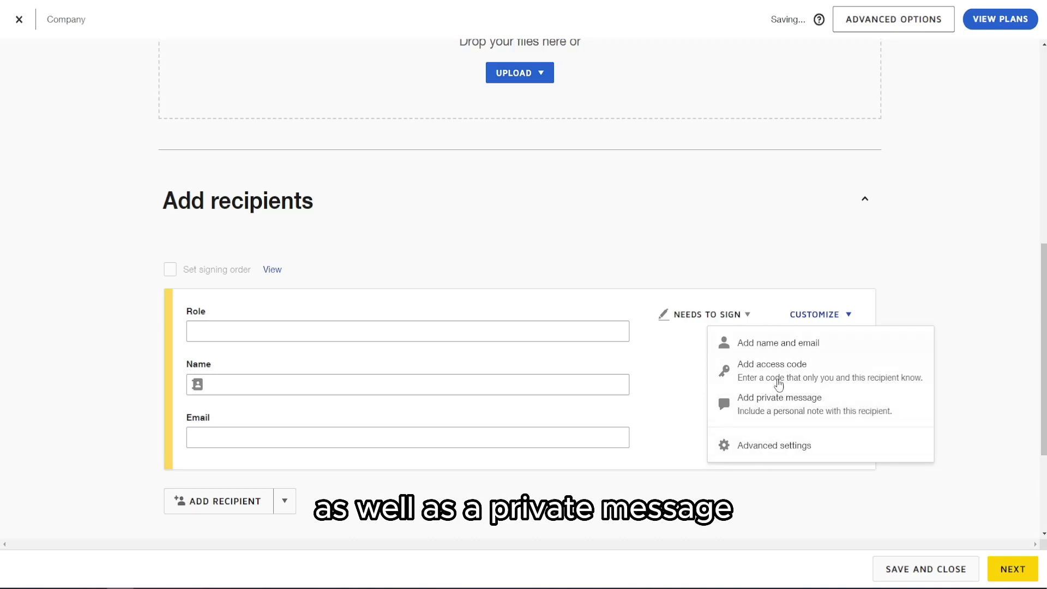
pyautogui.click(654, 406)
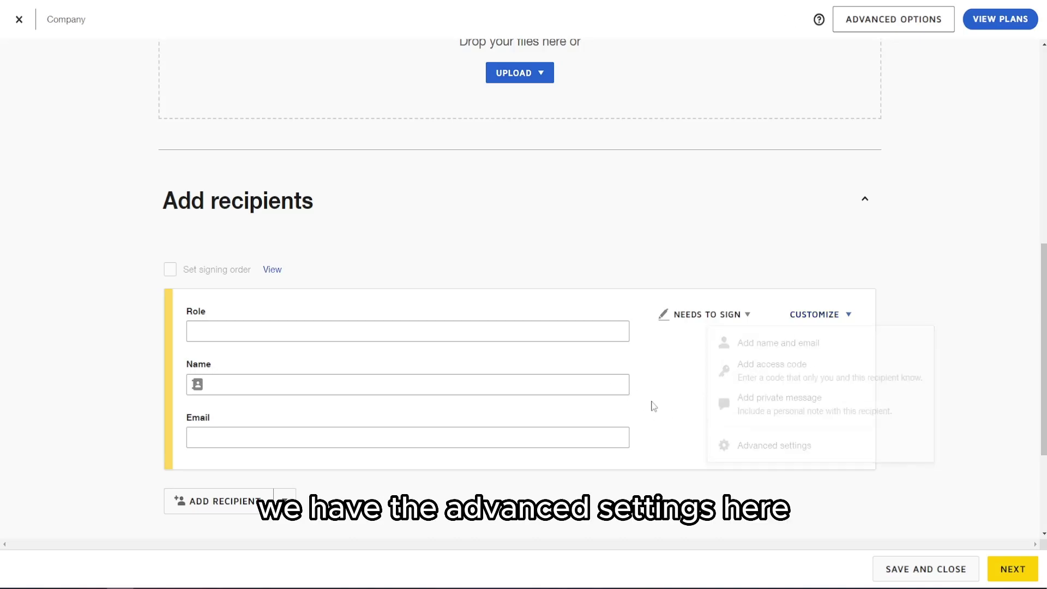
# Expand the template's message section and examine the Email Subject and Email Message fields.
pyautogui.scroll(-3, 198, 464)
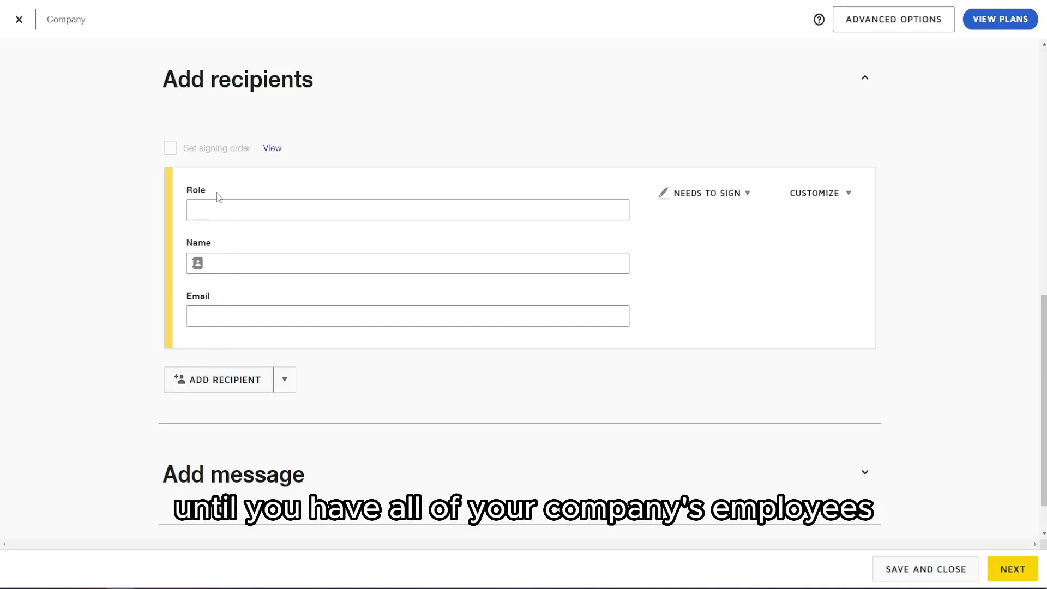
pyautogui.scroll(-1, 318, 306)
pyautogui.click(865, 421)
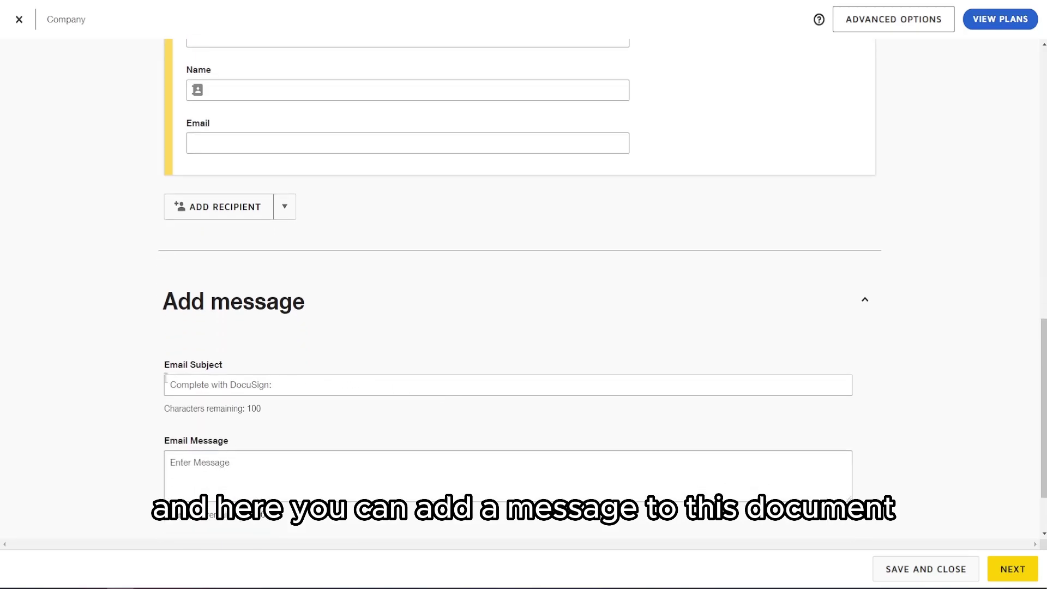
pyautogui.scroll(15, 338, 382)
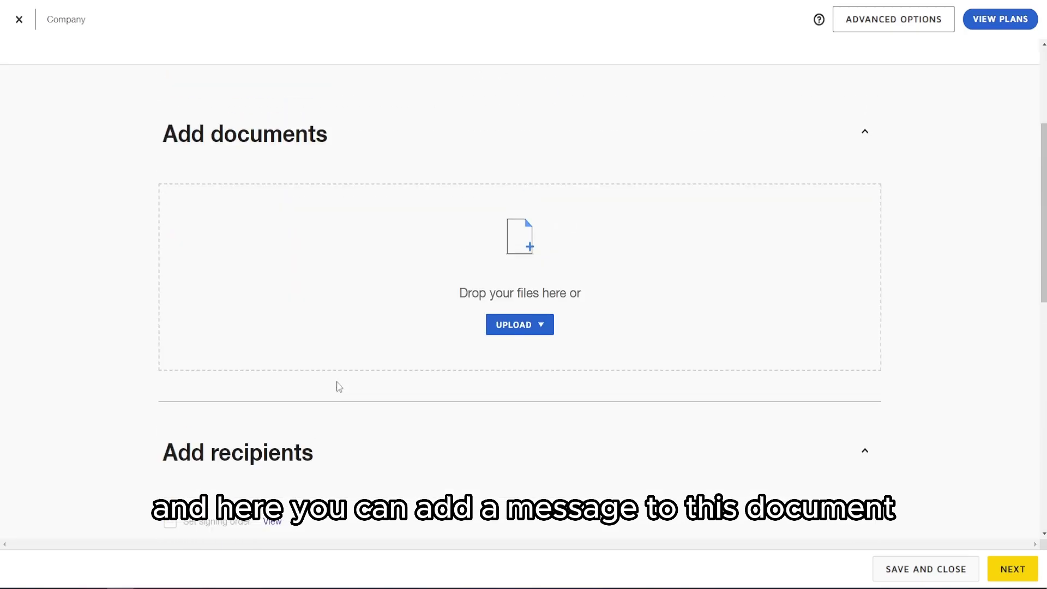
pyautogui.scroll(-15, 234, 276)
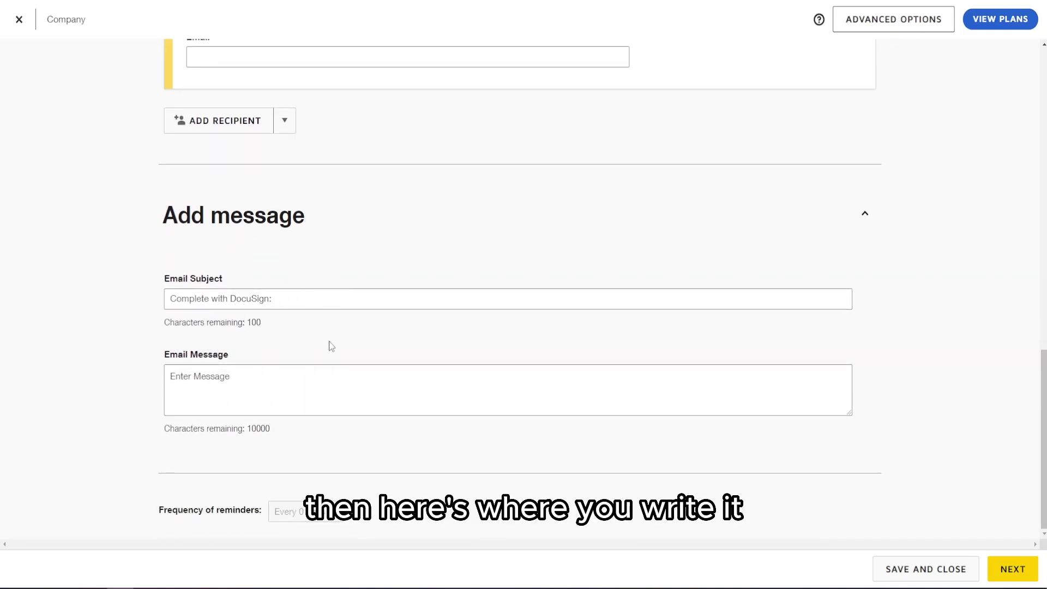
pyautogui.click(263, 401)
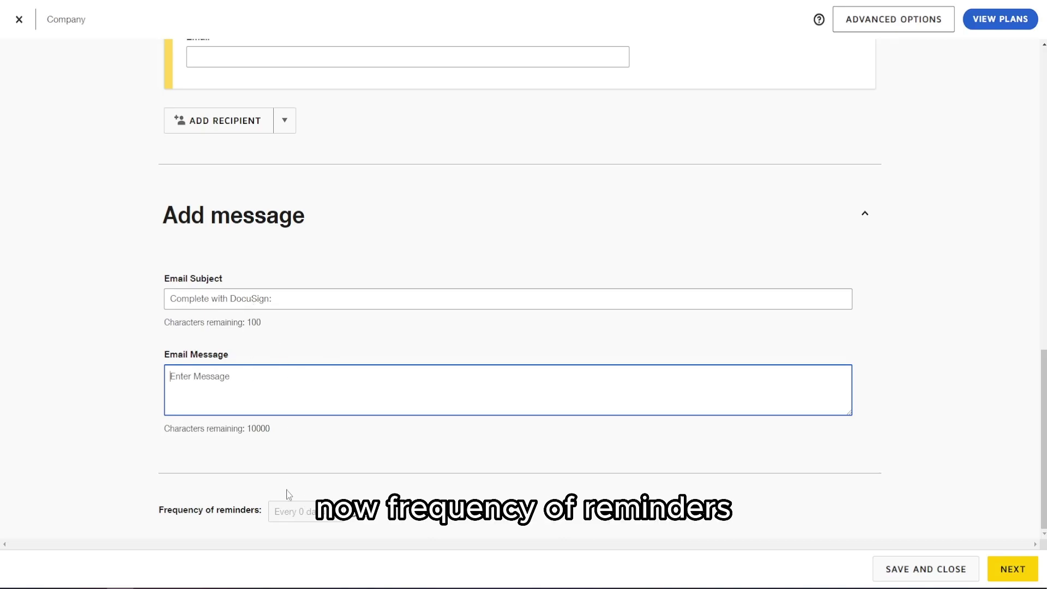
# Check the requirement for changing the frequency of reminders, and return to the template name and description.
pyautogui.moveTo(352, 512)
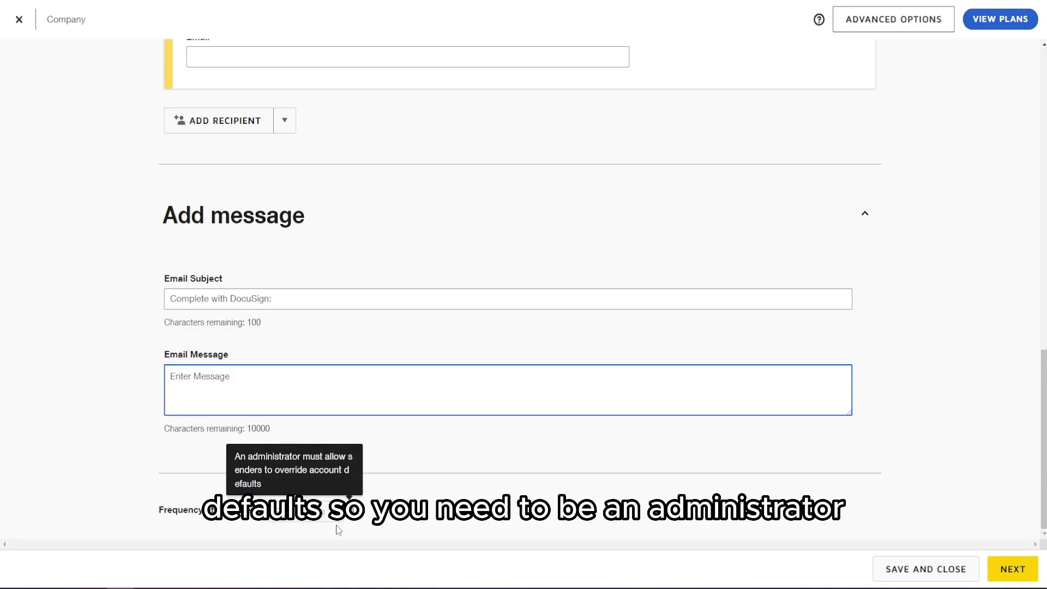
pyautogui.scroll(1, 364, 471)
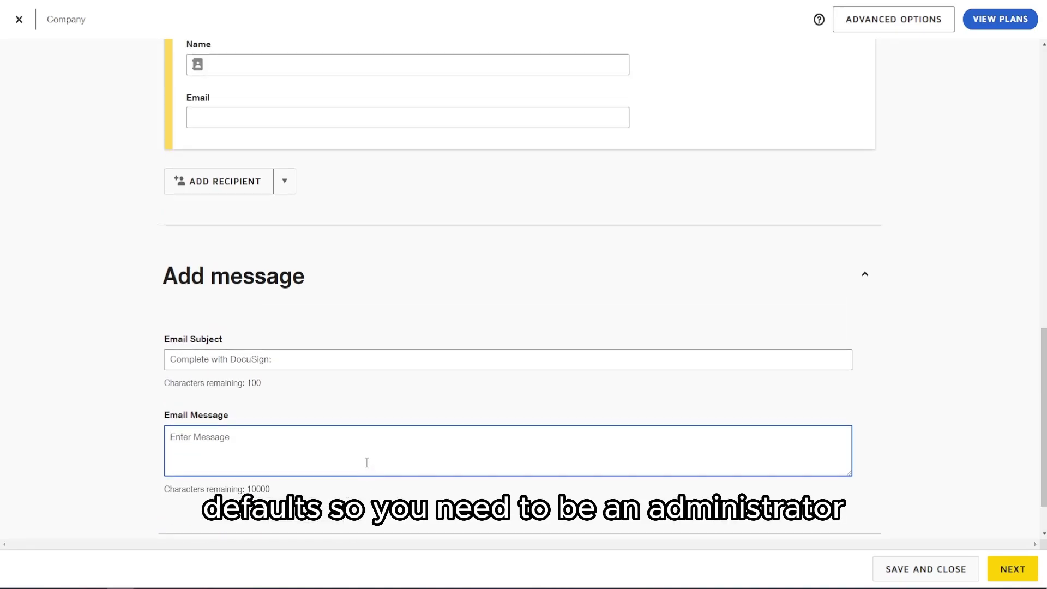
pyautogui.scroll(-1, 366, 462)
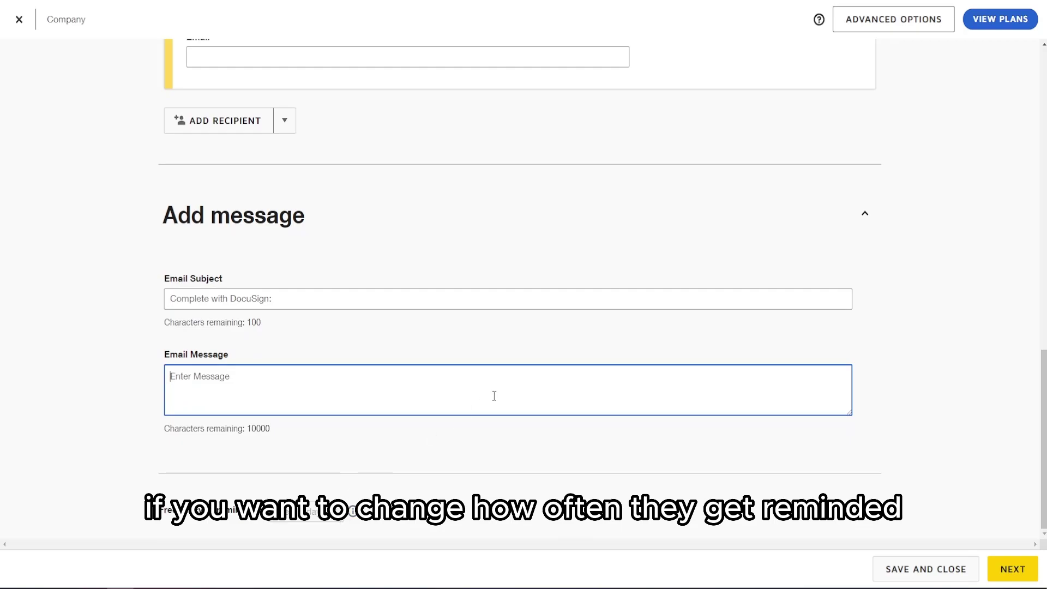
pyautogui.scroll(14, 516, 394)
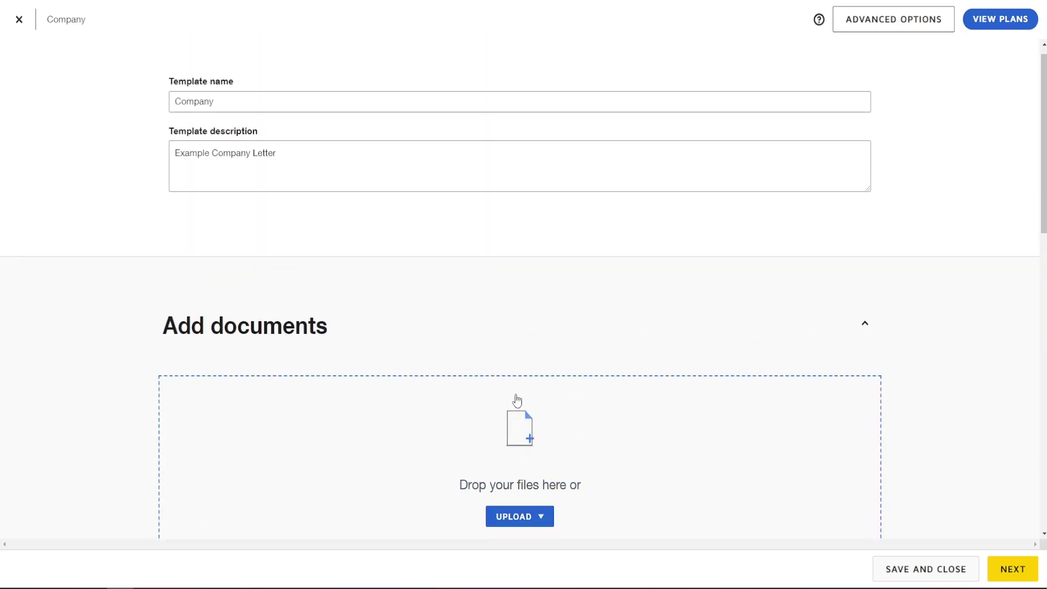
# Close the Company template and discard its changes.
pyautogui.click(20, 19)
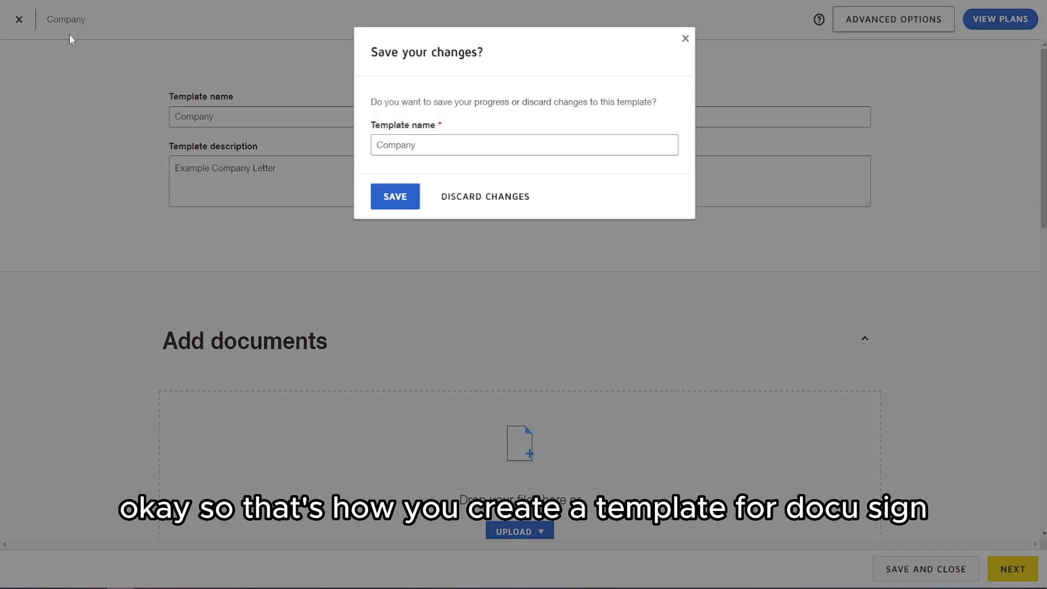
pyautogui.click(479, 195)
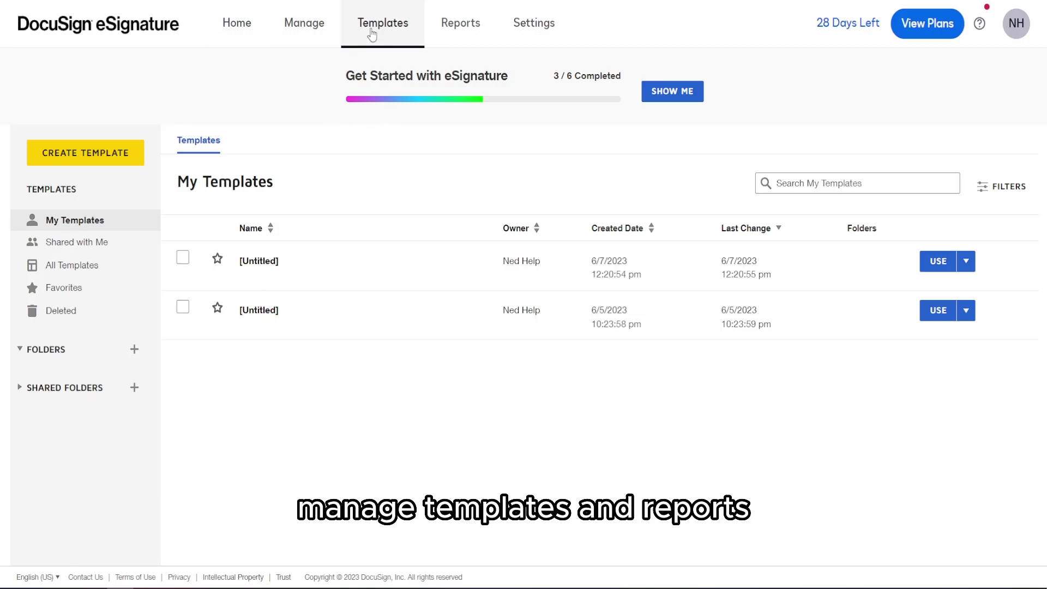
# Open the reports' administrator dashboard and check the time period choices for Envelope Usage.
pyautogui.click(461, 36)
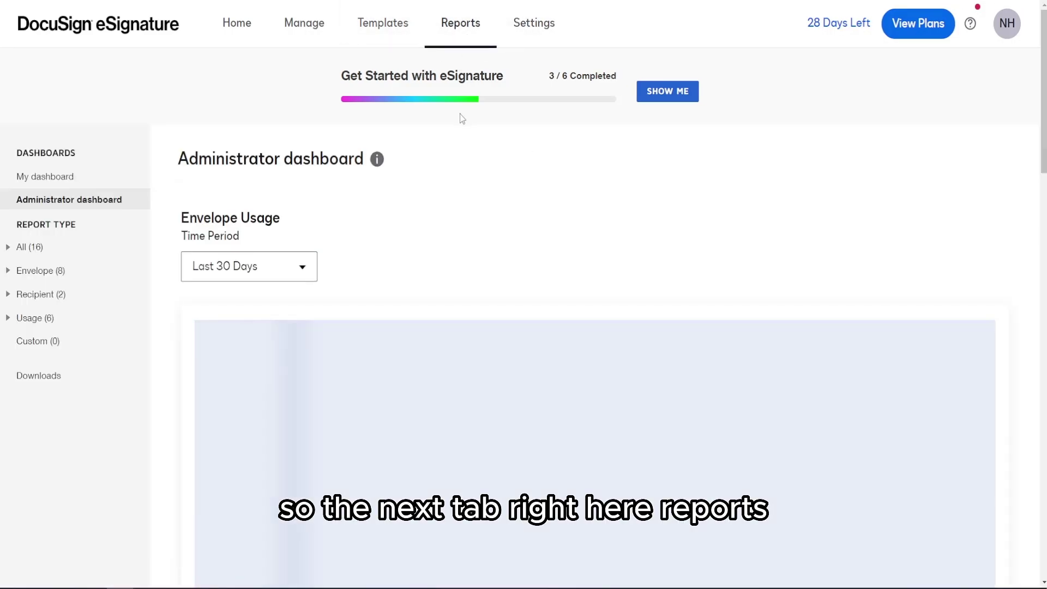
pyautogui.scroll(-1, 482, 240)
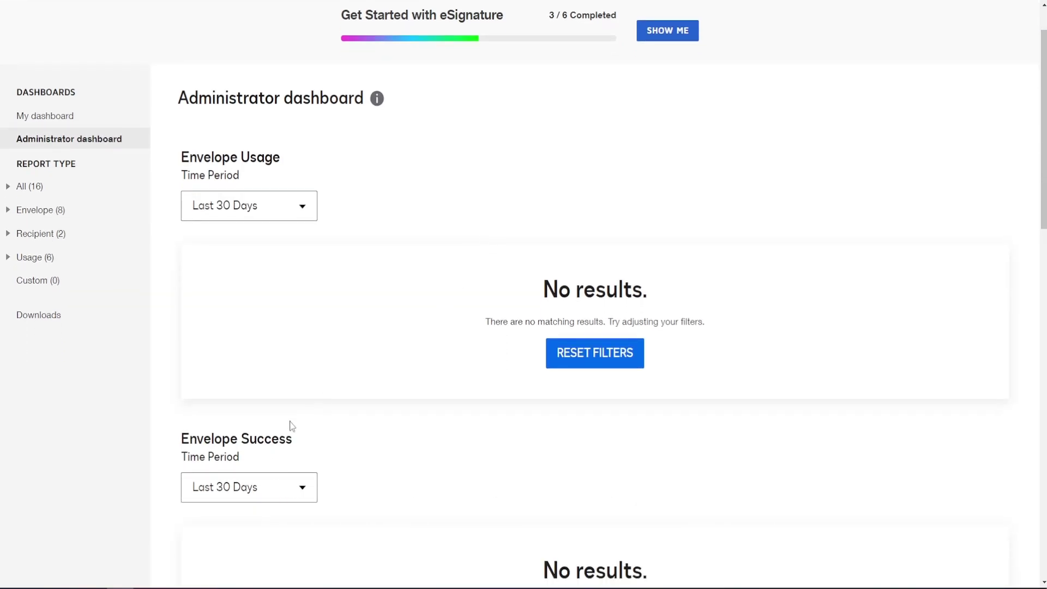
pyautogui.click(273, 209)
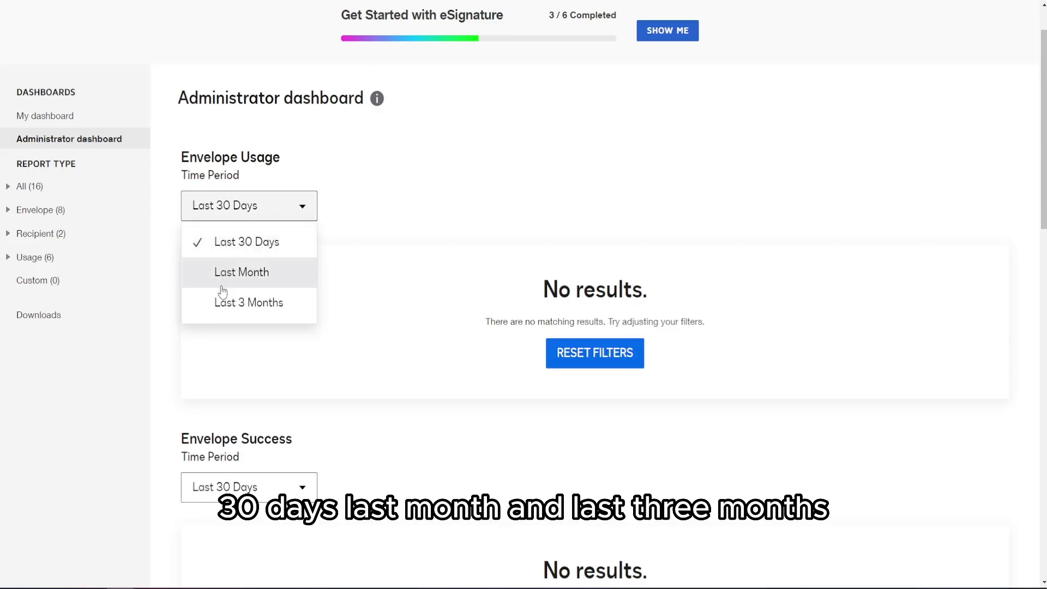
pyautogui.click(155, 388)
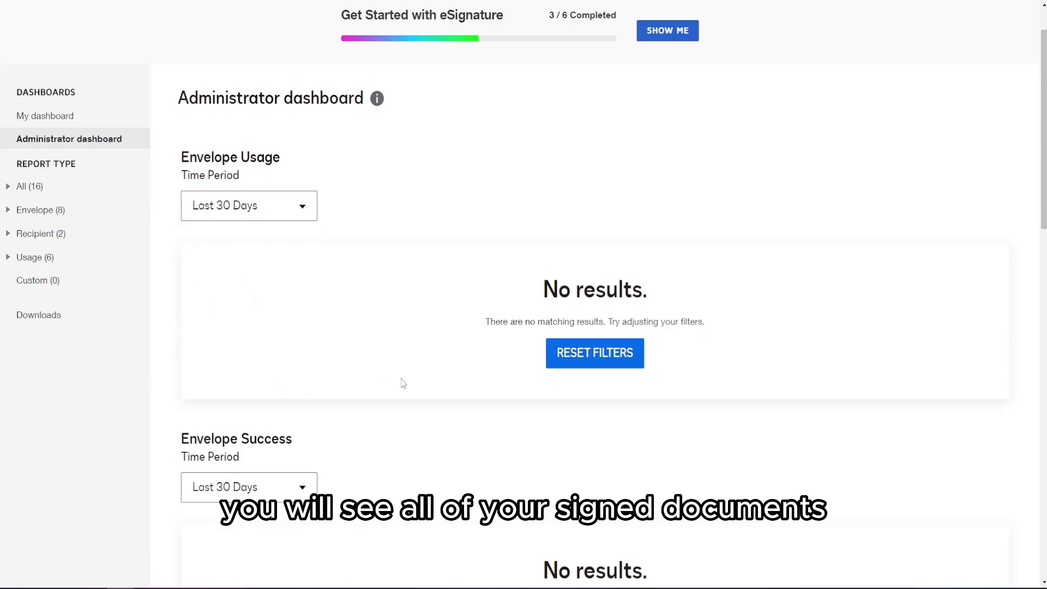
# Look through the administrator dashboard's Envelope Usage, Envelope Success and Envelope Turnaround reports.
pyautogui.scroll(-3, 339, 293)
pyautogui.scroll(3, 351, 293)
pyautogui.scroll(2, 620, 290)
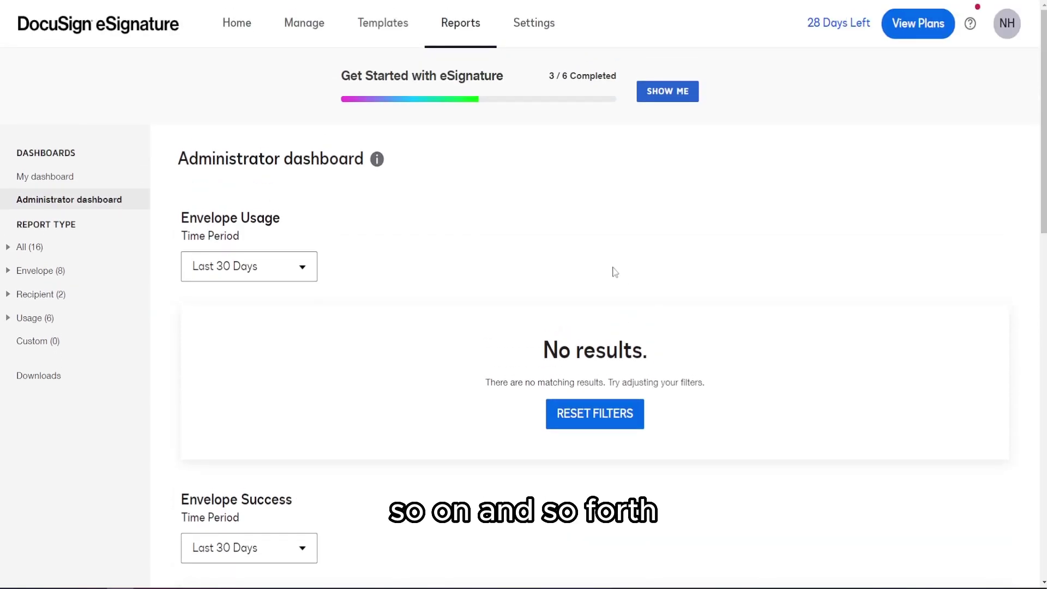
pyautogui.scroll(-2, 613, 271)
pyautogui.scroll(-3, 475, 257)
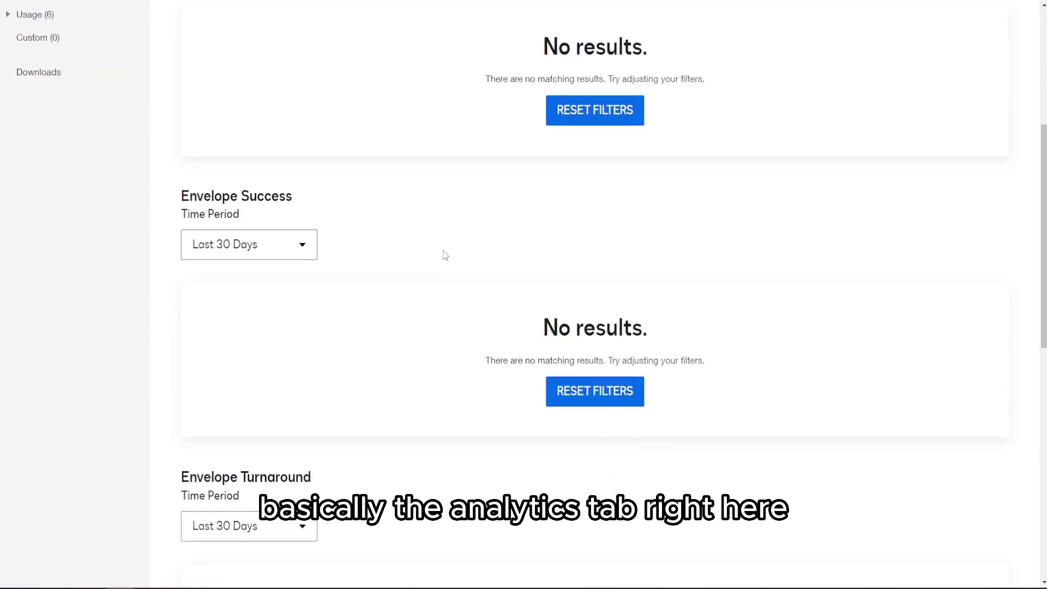
pyautogui.scroll(-4, 444, 246)
pyautogui.scroll(4, 325, 283)
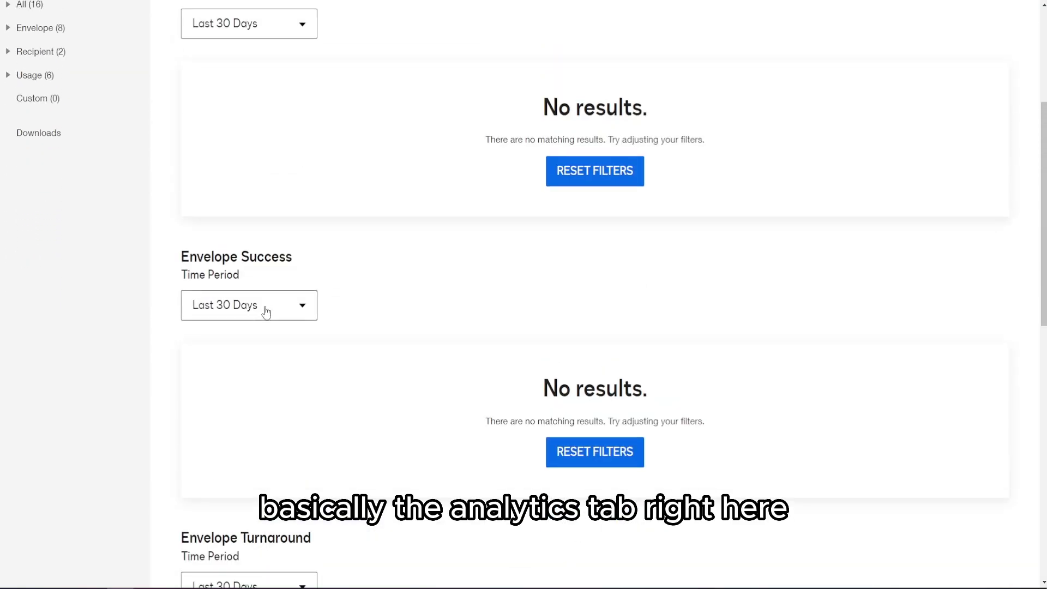
pyautogui.scroll(-4, 293, 257)
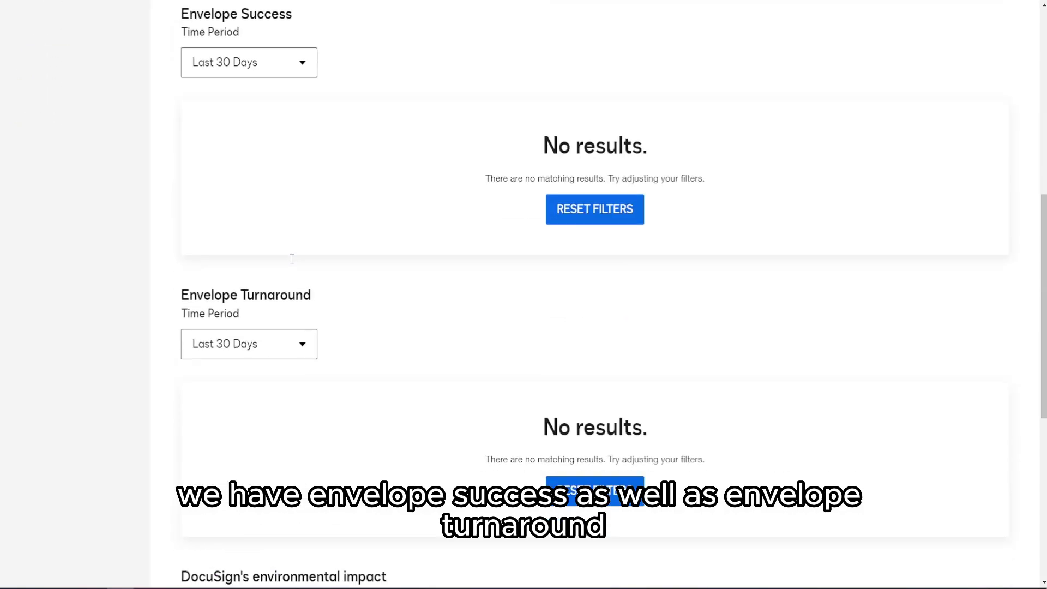
pyautogui.moveTo(185, 289); pyautogui.dragTo(330, 298)
# Examine DocuSign's environmental impact figures, including carbon emissions reduced, and return to the start of the dashboard.
pyautogui.scroll(-5, 331, 299)
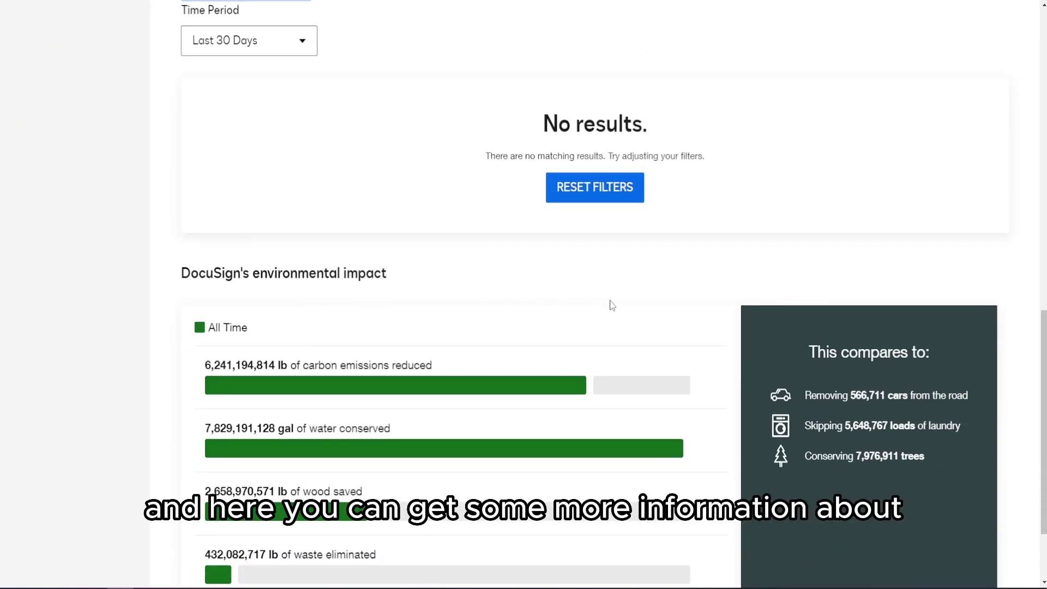
pyautogui.scroll(-2, 256, 278)
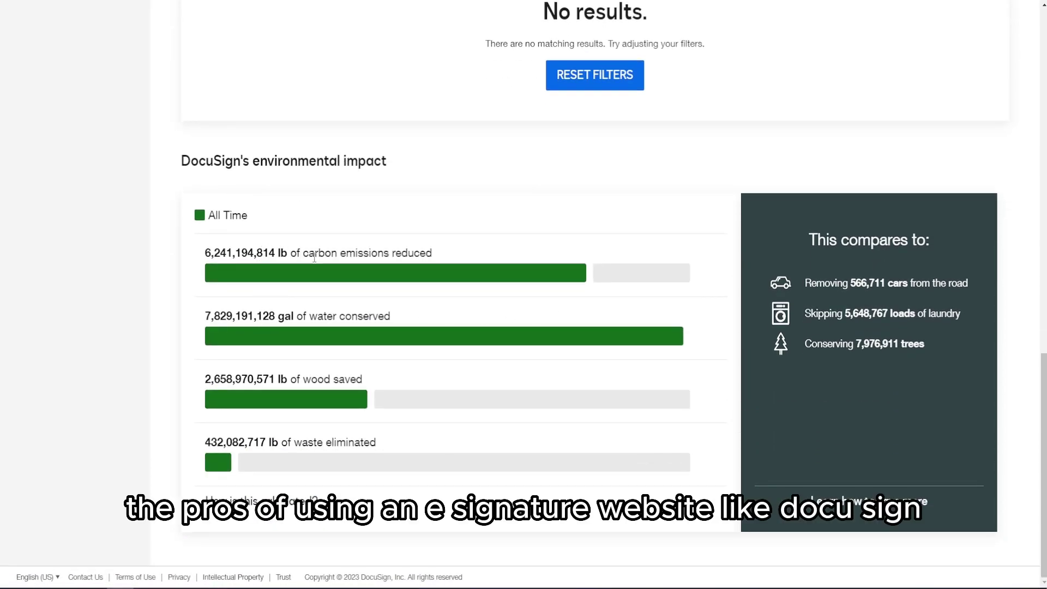
pyautogui.moveTo(417, 283)
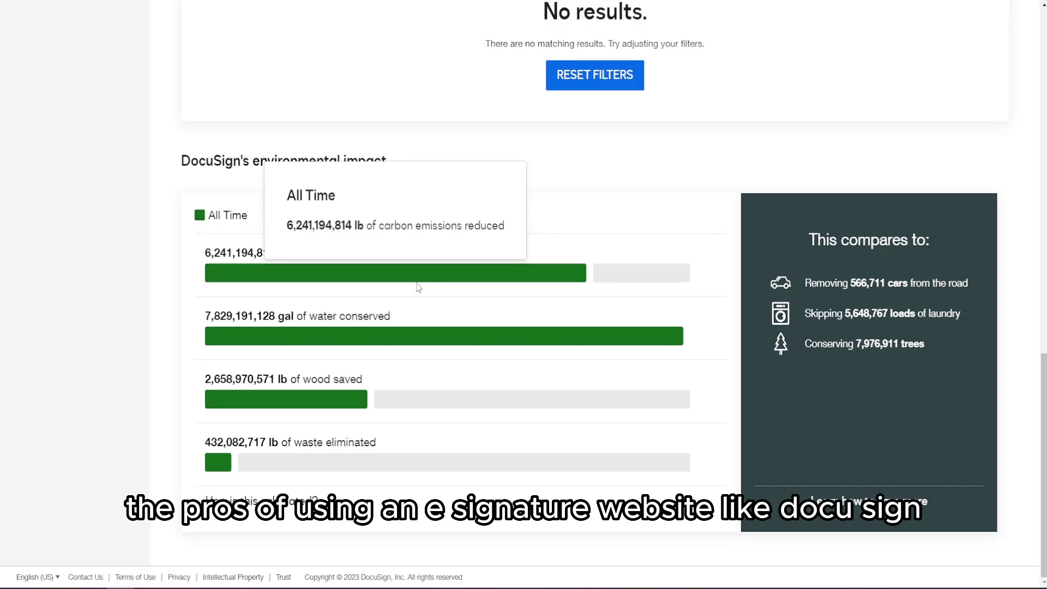
pyautogui.scroll(20, 328, 440)
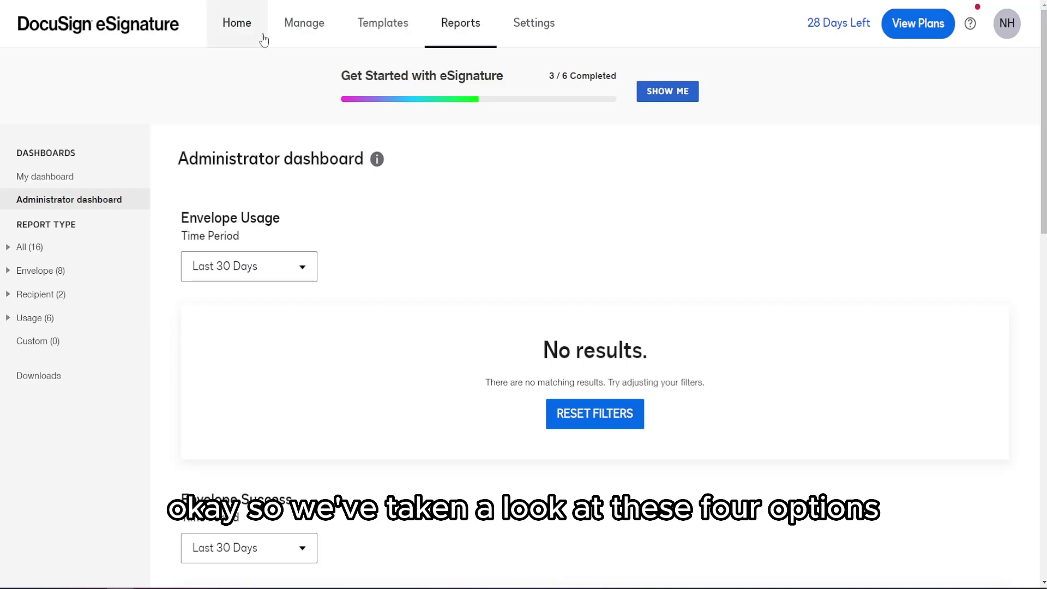
# Open the account settings and examine the trial usage and plan options under Plan and Billing.
pyautogui.click(537, 26)
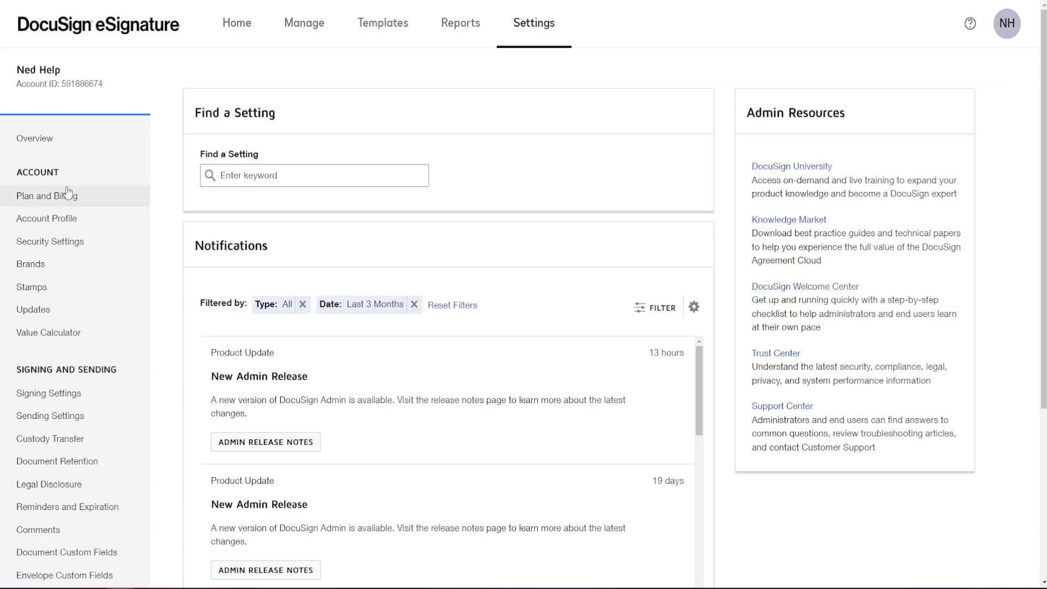
pyautogui.click(251, 175)
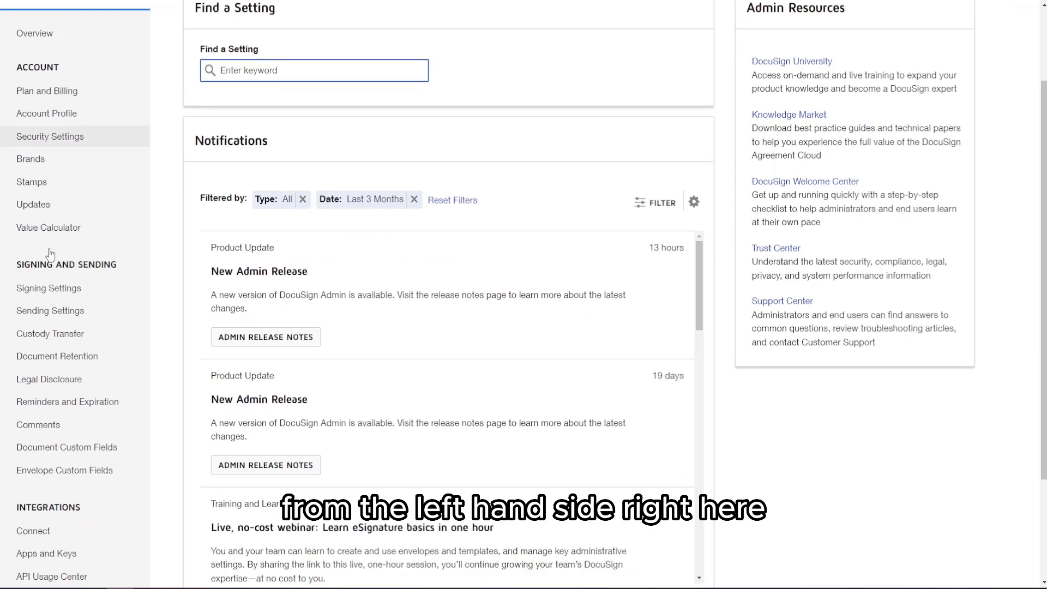
pyautogui.click(46, 198)
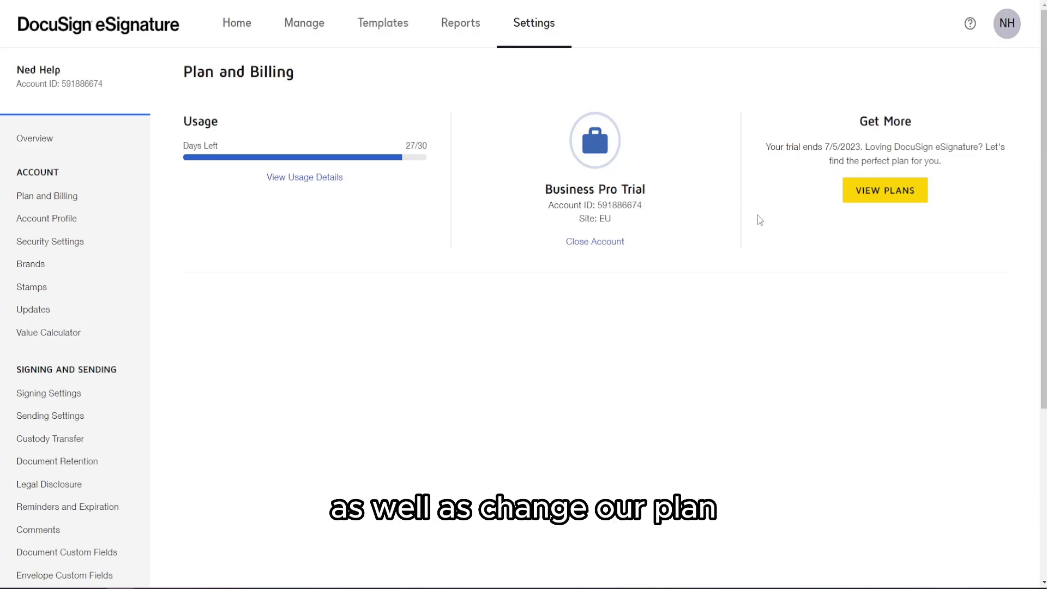
pyautogui.click(873, 188)
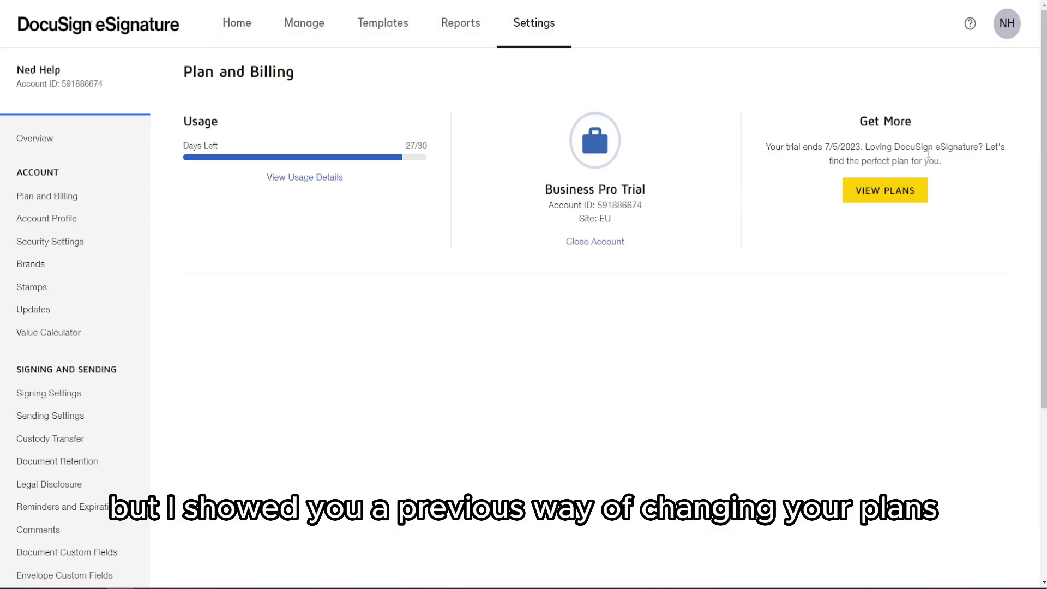
# Look over the Account Profile page and examine the recipient authentication options in the Security Settings.
pyautogui.click(53, 223)
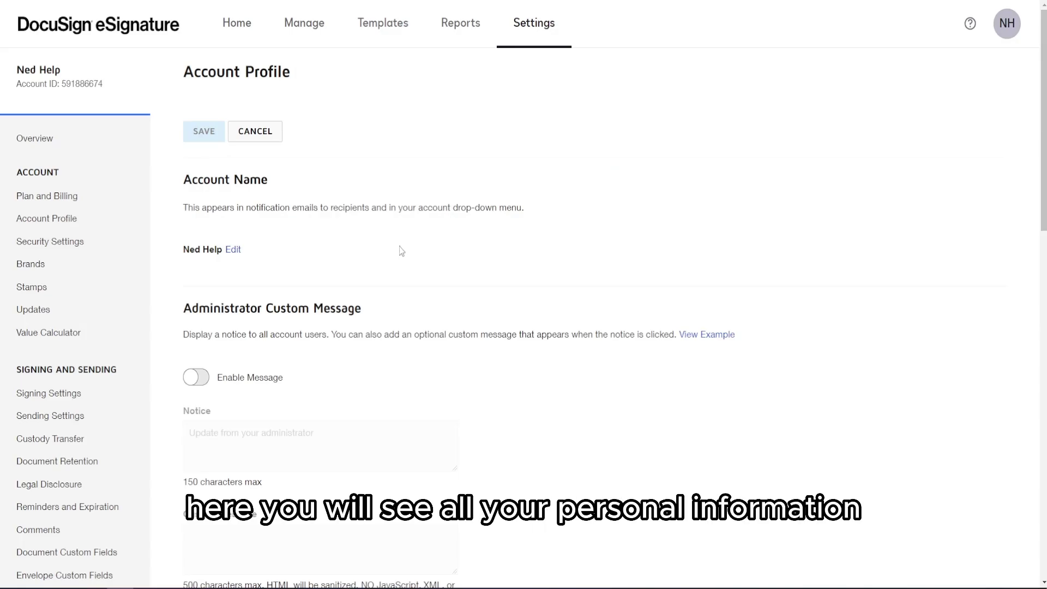
pyautogui.click(73, 249)
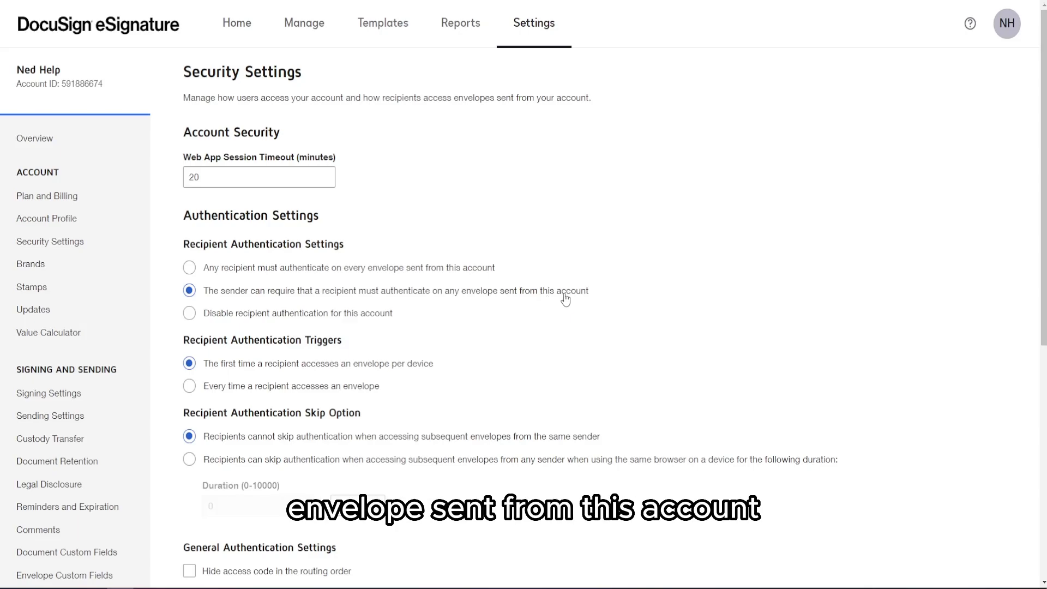
pyautogui.scroll(-4, 578, 299)
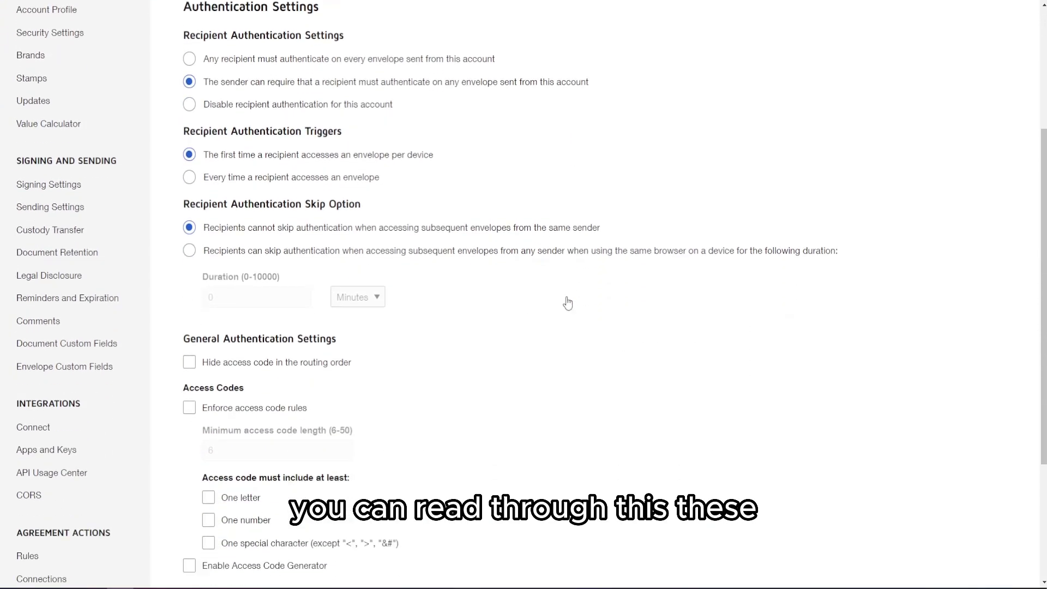
pyautogui.scroll(3, 452, 174)
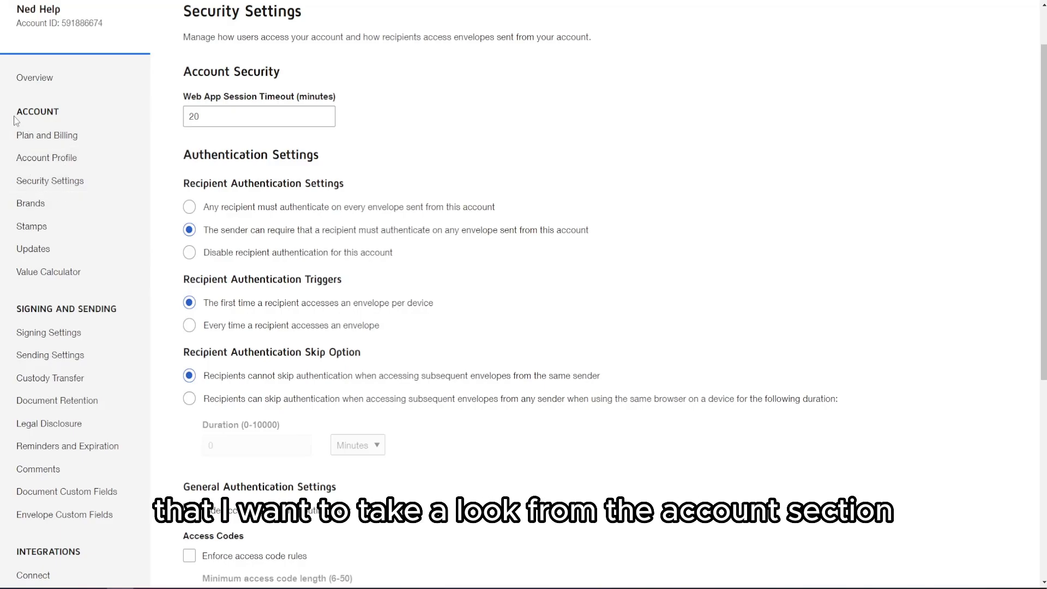
# Open the Signing Settings and examine the recipient permissions, such as signing on paper or on a mobile device.
pyautogui.scroll(-2, 79, 174)
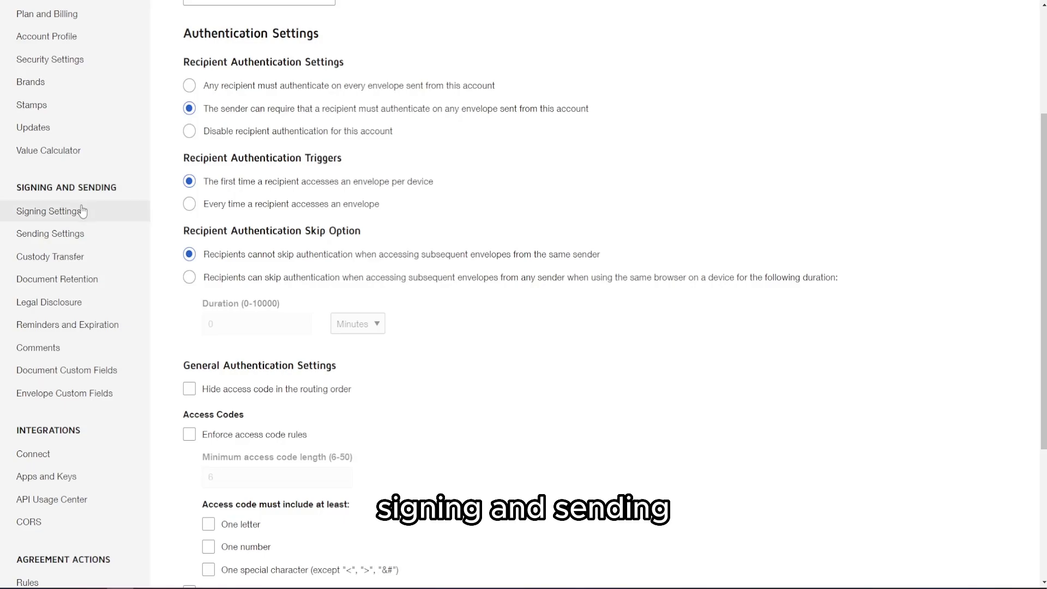
pyautogui.click(34, 218)
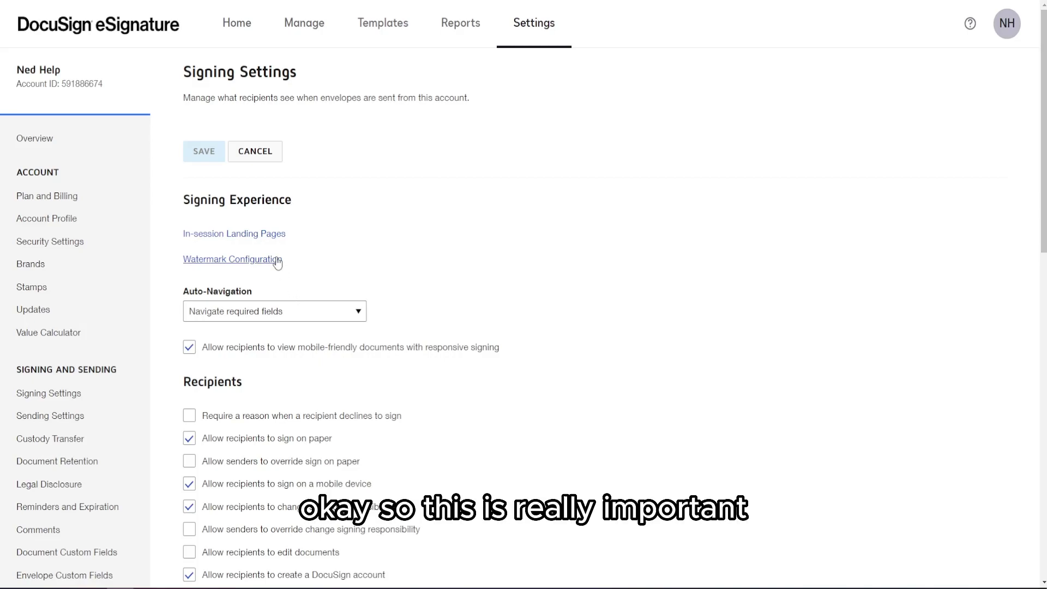
pyautogui.scroll(-3, 276, 264)
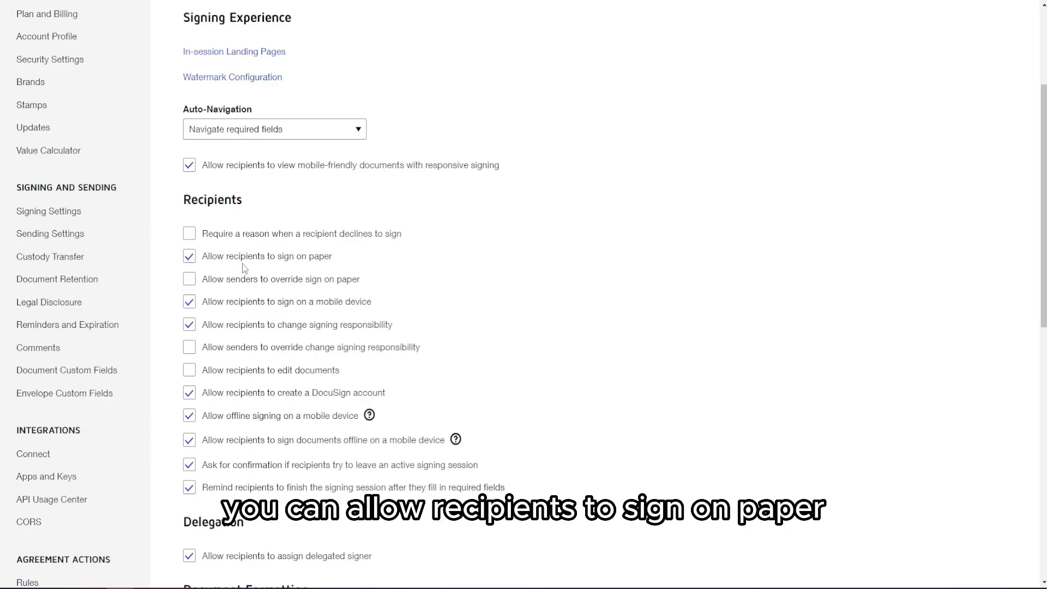
pyautogui.scroll(-1, 427, 252)
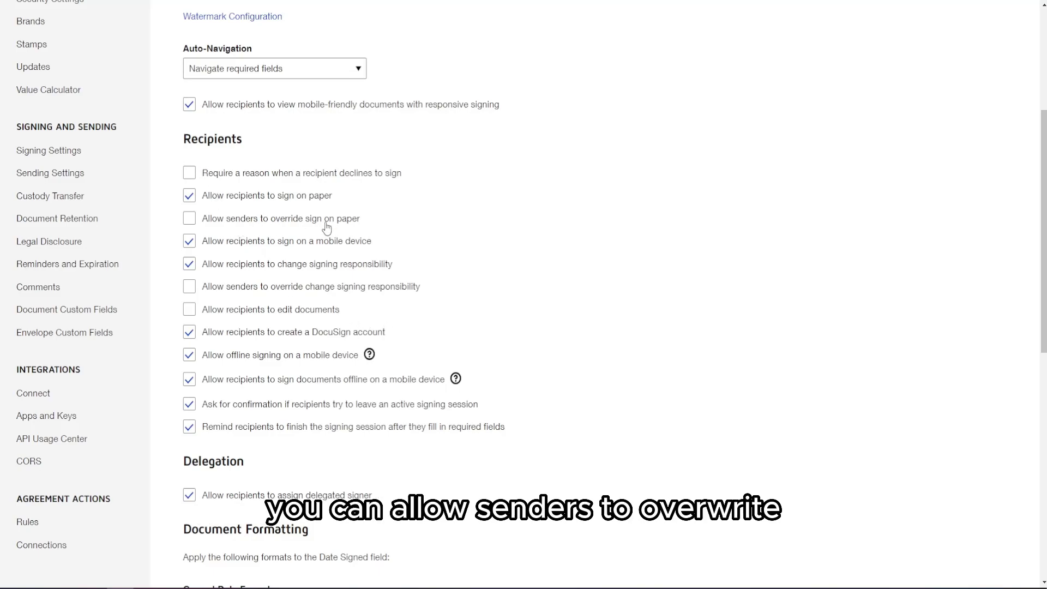
pyautogui.scroll(-2, 374, 251)
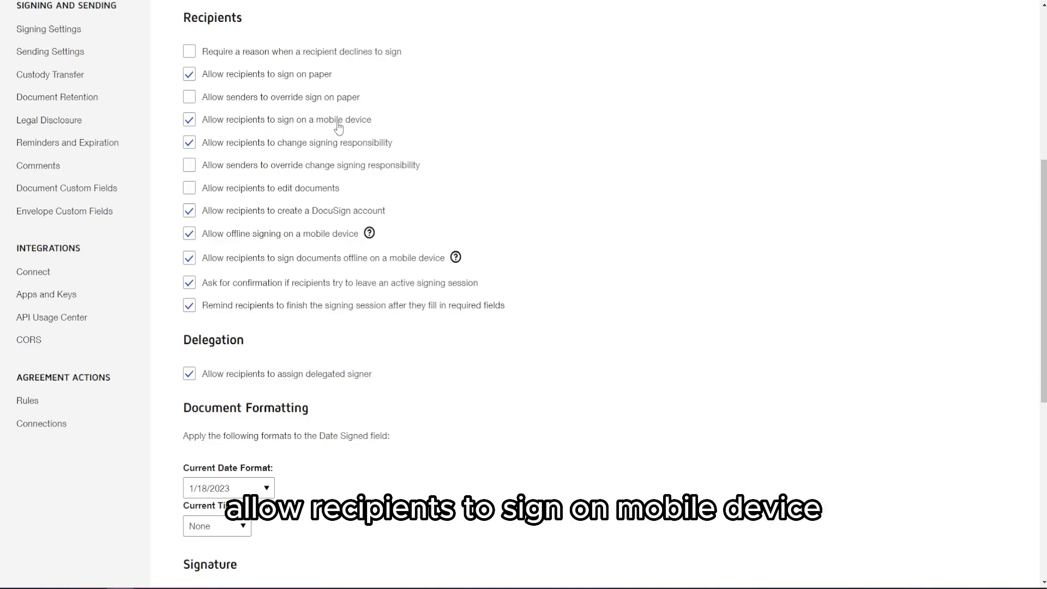
pyautogui.scroll(2, 388, 216)
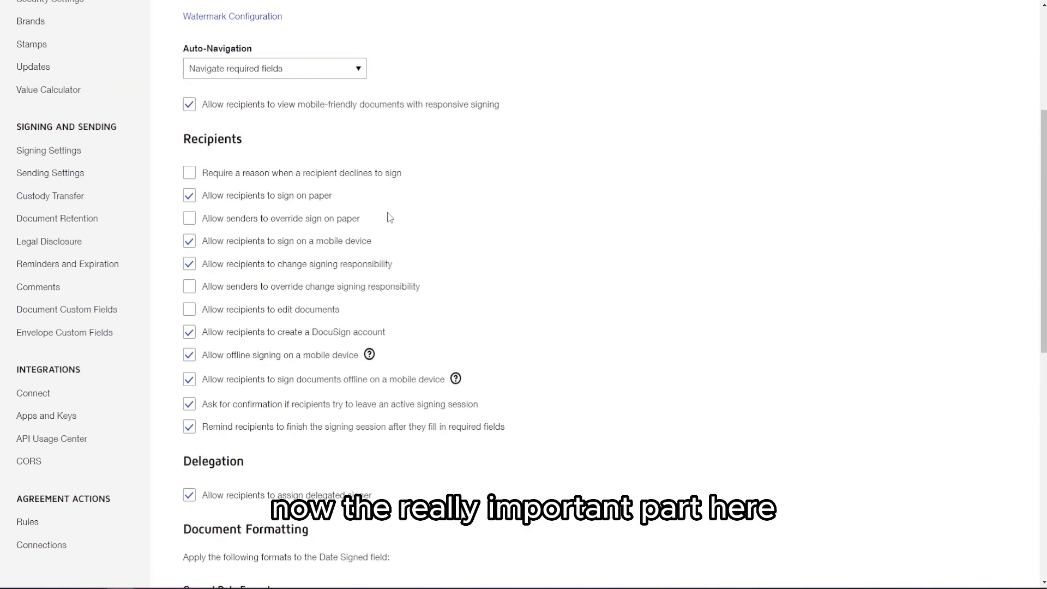
# Review the remaining recipient options together with the Delegation and Document Formatting sections of the Signing Settings.
pyautogui.scroll(-2, 352, 185)
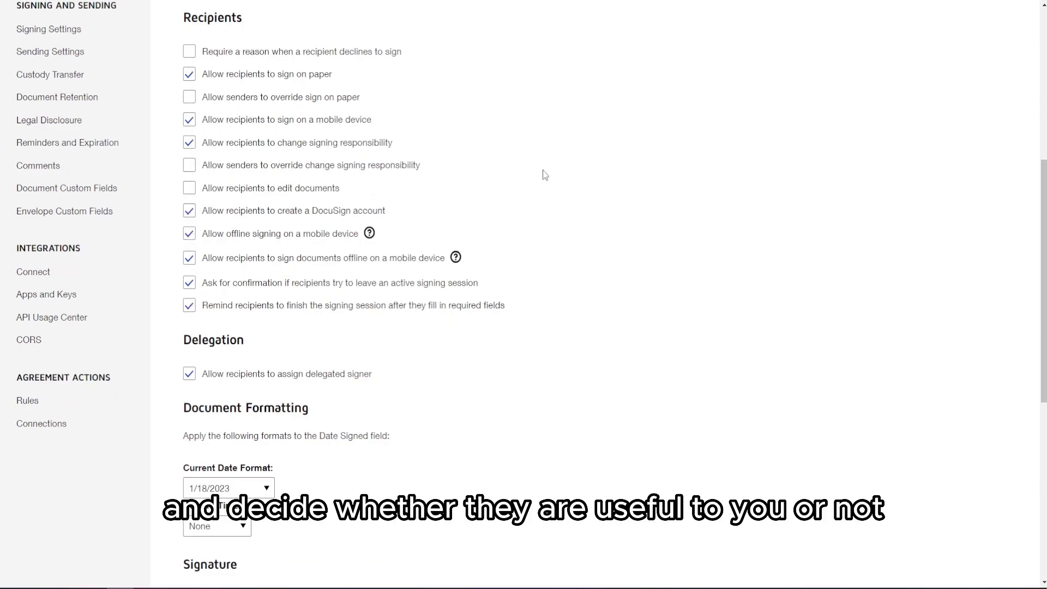
pyautogui.scroll(-2, 405, 226)
pyautogui.scroll(2, 283, 226)
pyautogui.scroll(-1, 285, 382)
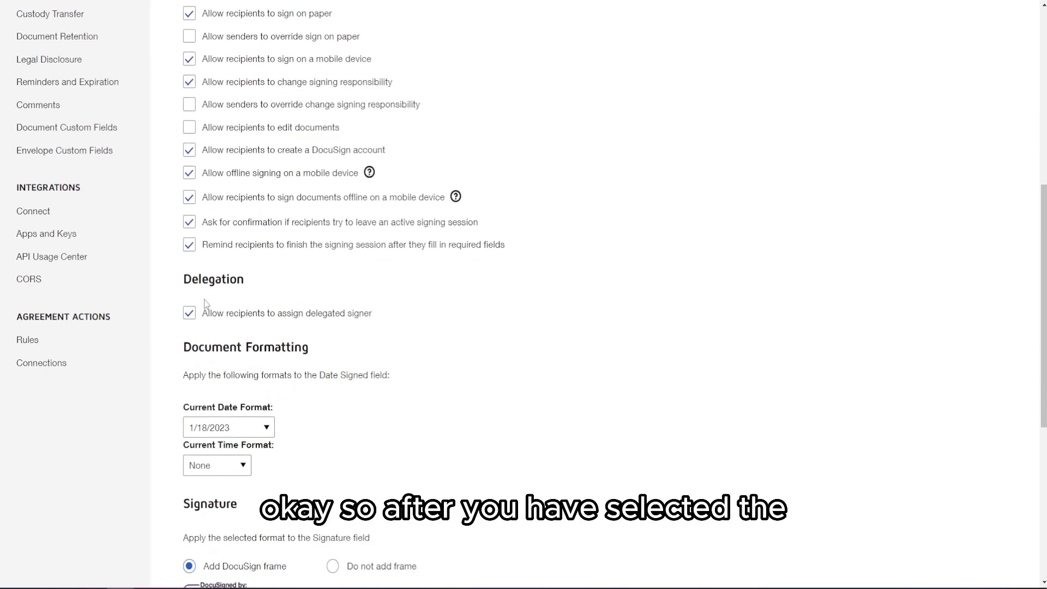
pyautogui.scroll(1, 192, 33)
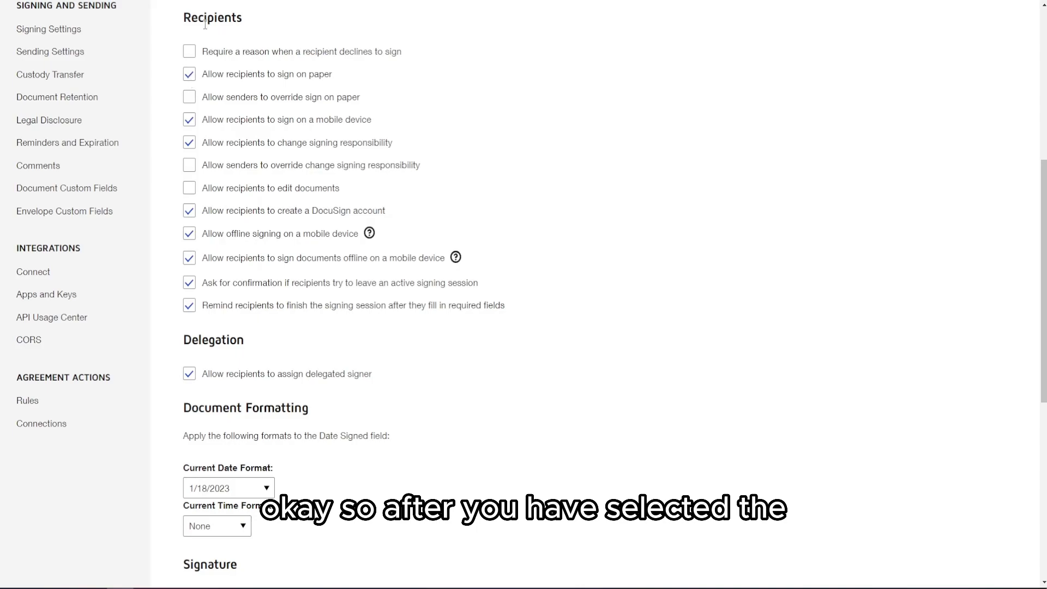
pyautogui.scroll(-1, 191, 306)
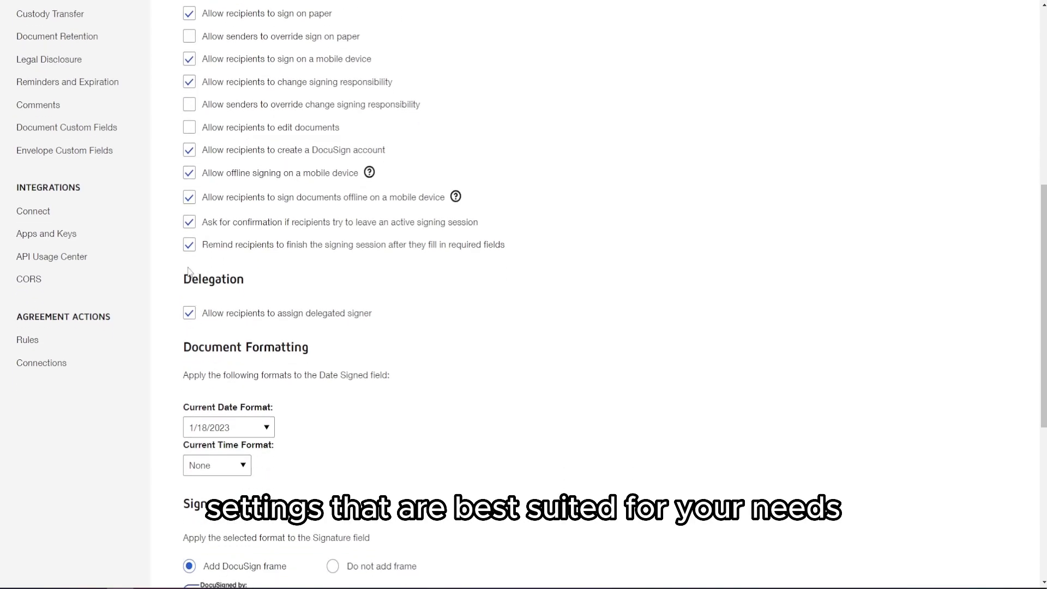
# Set the Date Signed field's current date format to 18/1/2023.
pyautogui.scroll(-1, 188, 272)
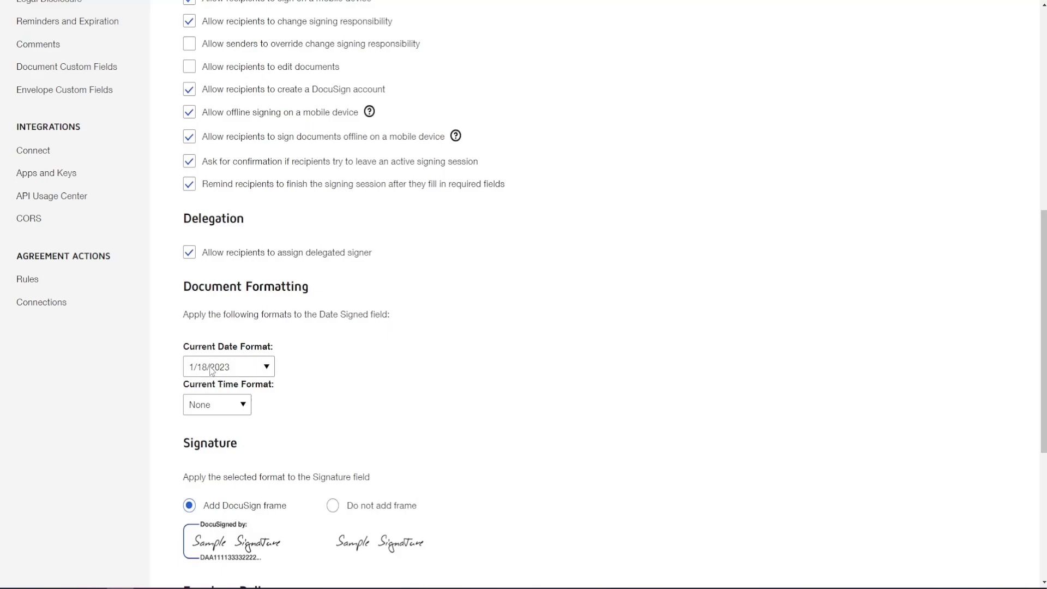
pyautogui.click(211, 369)
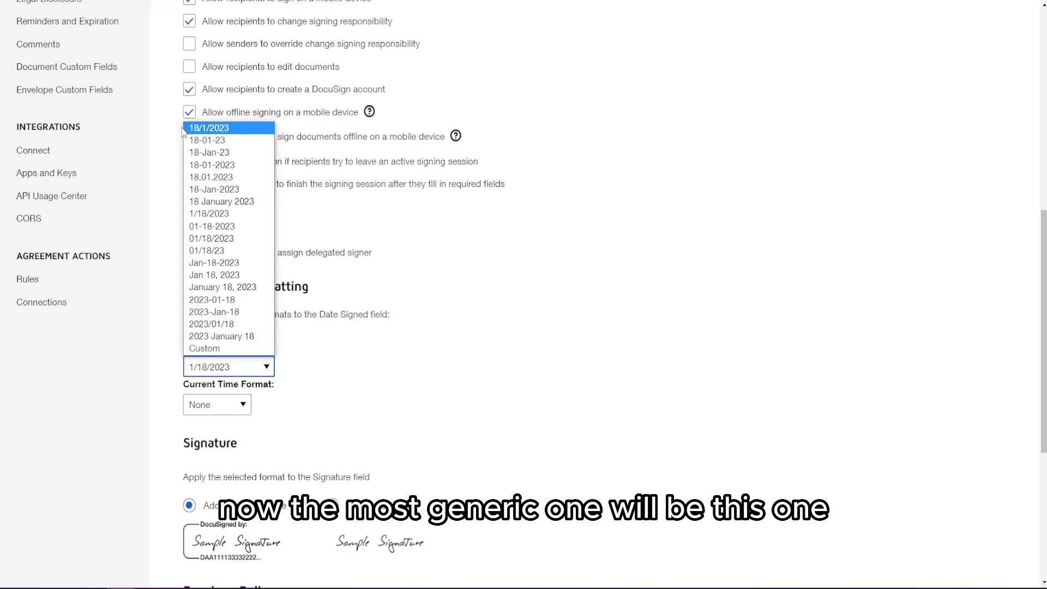
pyautogui.click(218, 129)
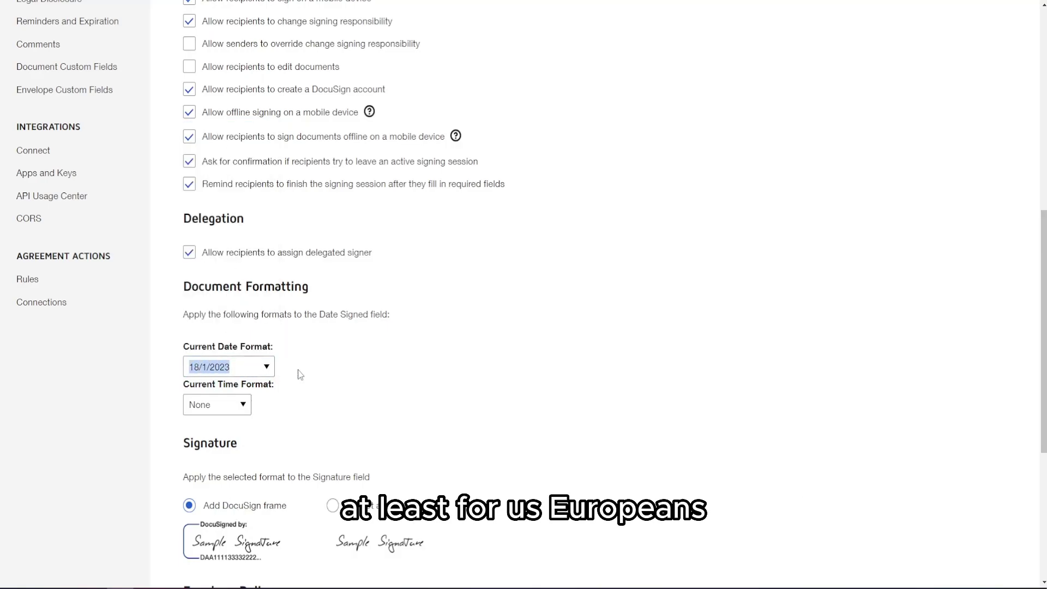
# Examine the available current time formats for the Date Signed field, leaving the format unselected.
pyautogui.click(179, 376)
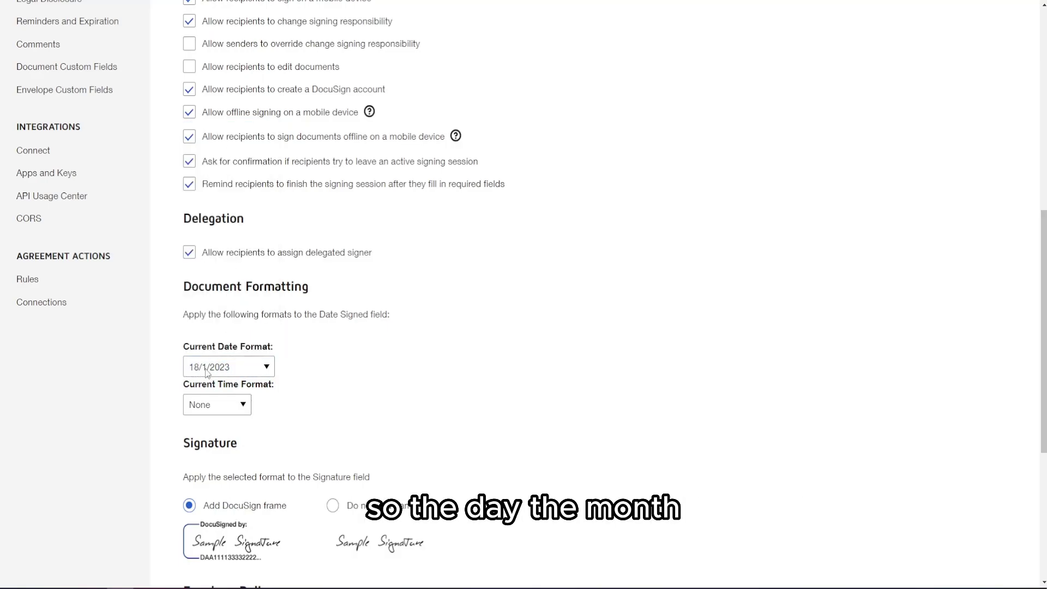
pyautogui.click(216, 406)
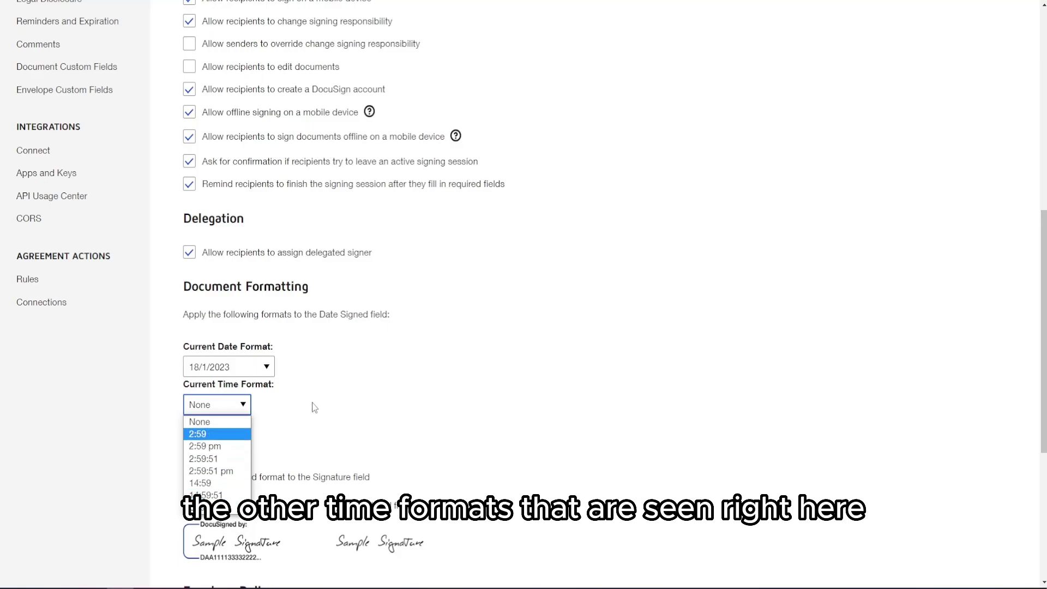
pyautogui.click(344, 426)
# Set the Signature field's format to Do not add frame and save the Signing Settings.
pyautogui.scroll(-2, 344, 426)
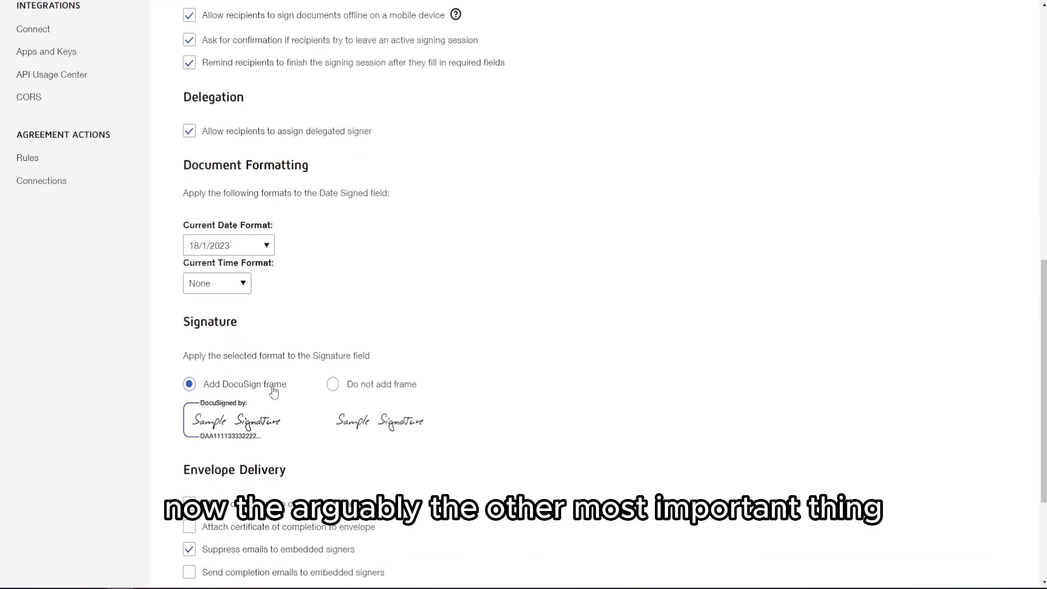
pyautogui.scroll(-2, 279, 387)
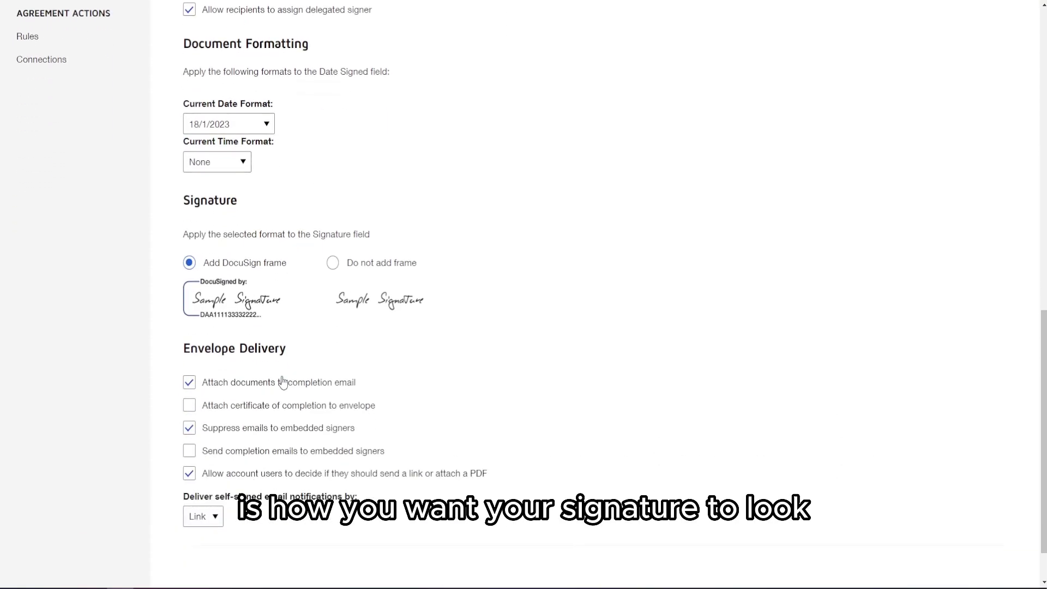
pyautogui.scroll(-1, 312, 274)
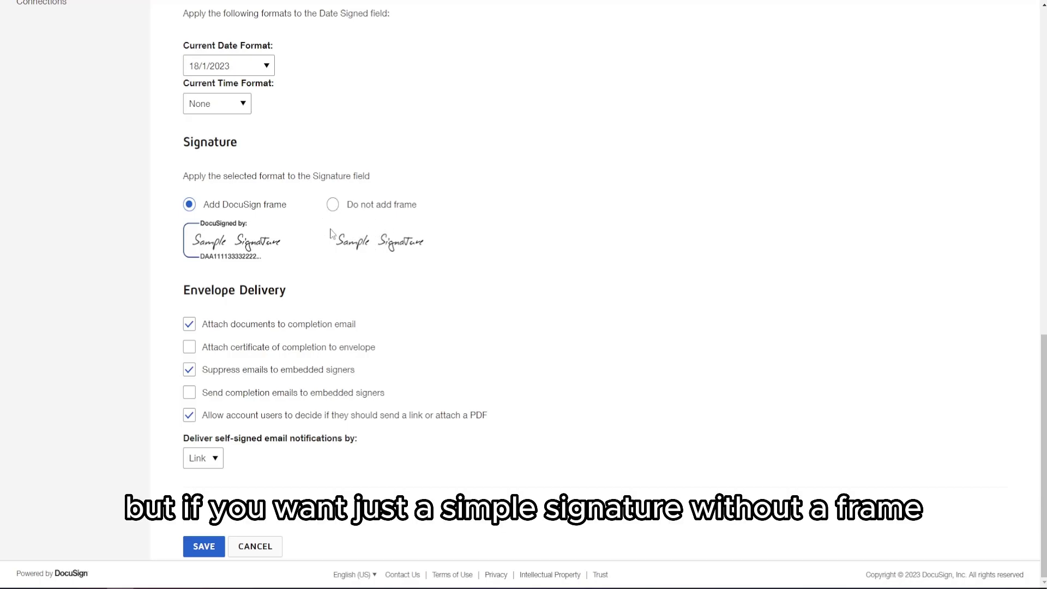
pyautogui.click(333, 204)
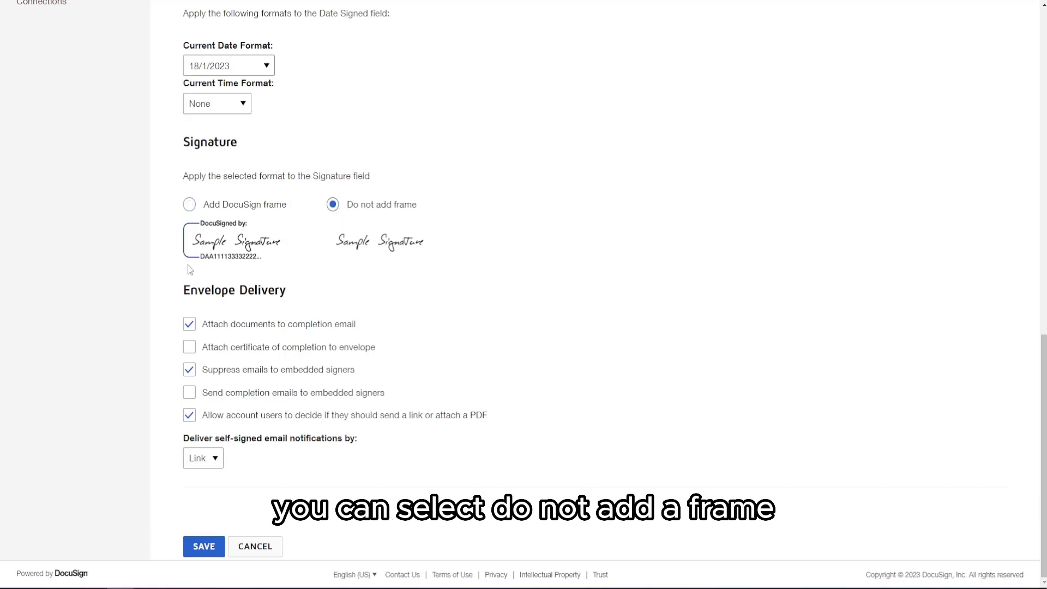
pyautogui.moveTo(175, 299); pyautogui.dragTo(297, 304)
pyautogui.click(299, 289)
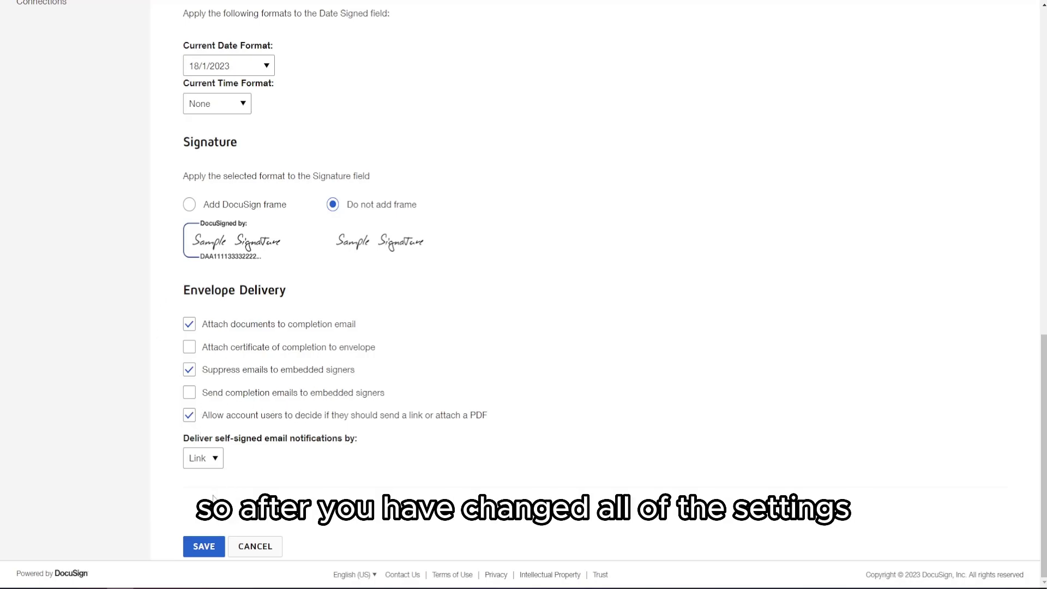
pyautogui.scroll(1, 274, 199)
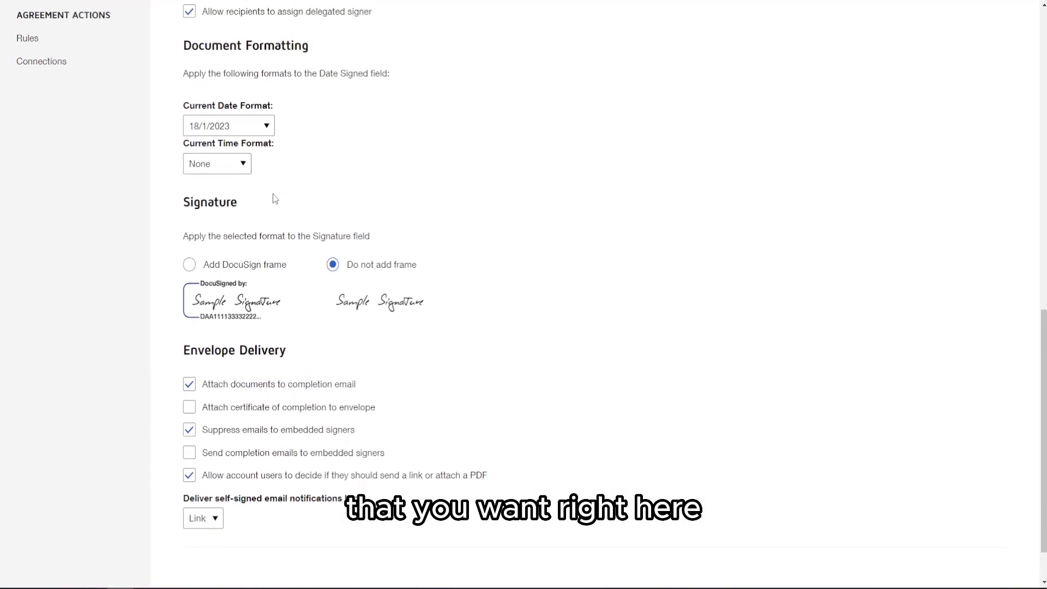
pyautogui.scroll(-1, 274, 199)
pyautogui.click(206, 540)
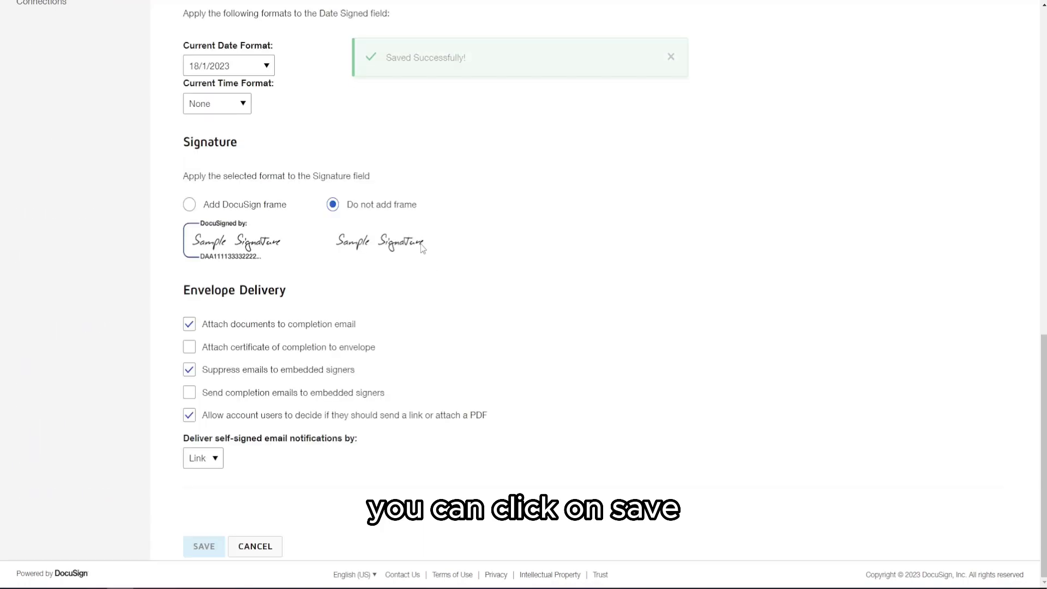
# Open the Sending Settings and bring up the Fields and Properties section.
pyautogui.scroll(6, 249, 213)
pyautogui.scroll(7, 248, 217)
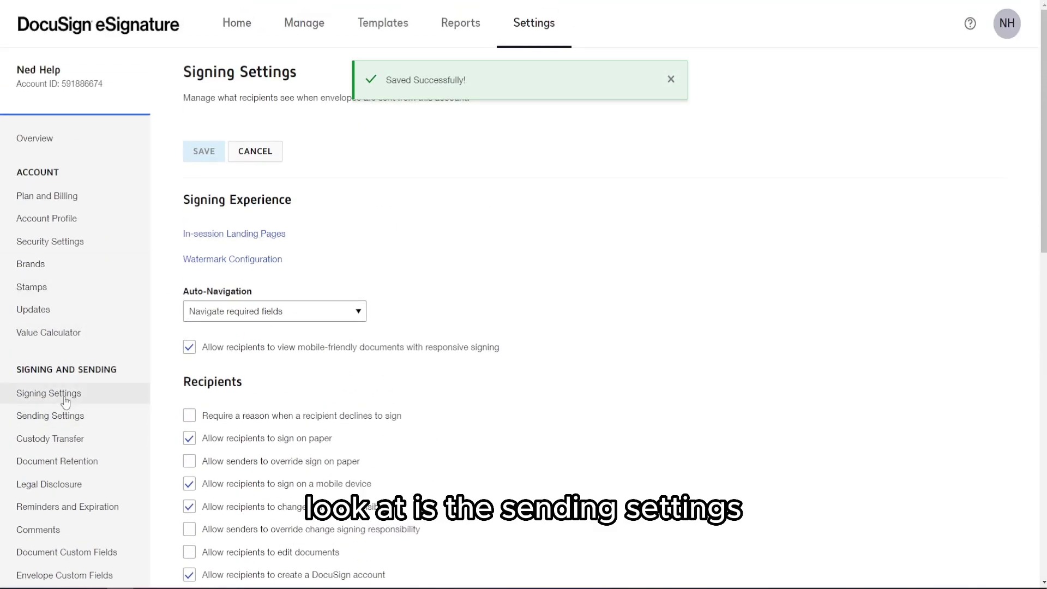
pyautogui.click(36, 417)
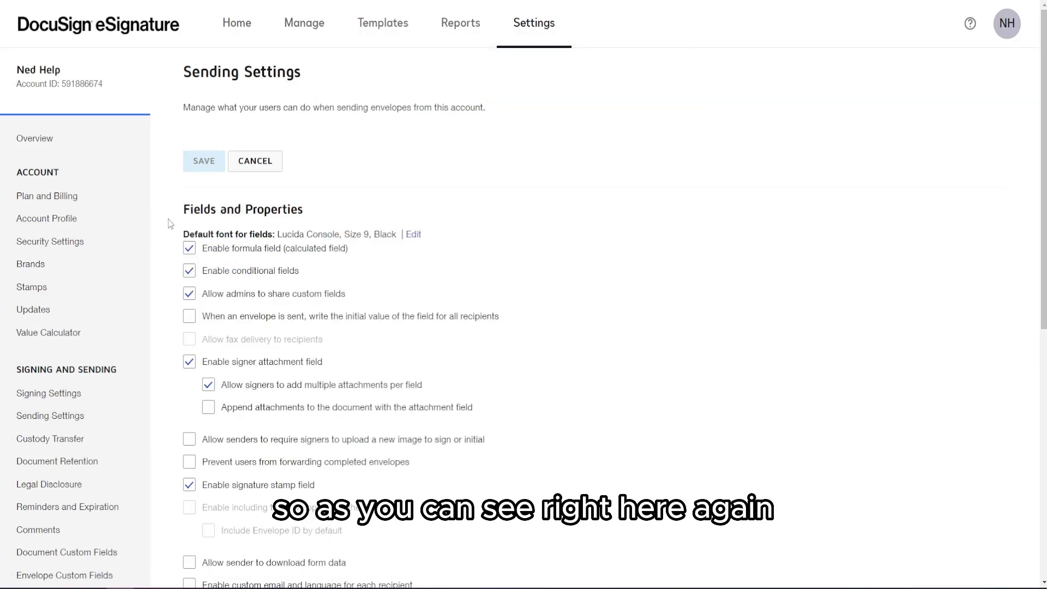
pyautogui.scroll(-2, 302, 226)
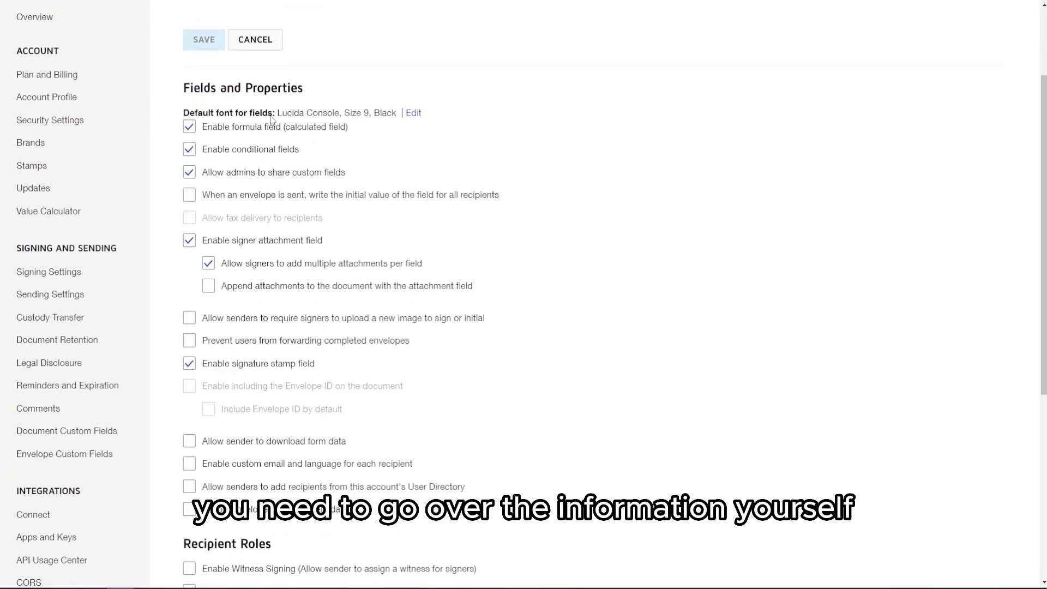
pyautogui.moveTo(195, 113); pyautogui.dragTo(361, 114)
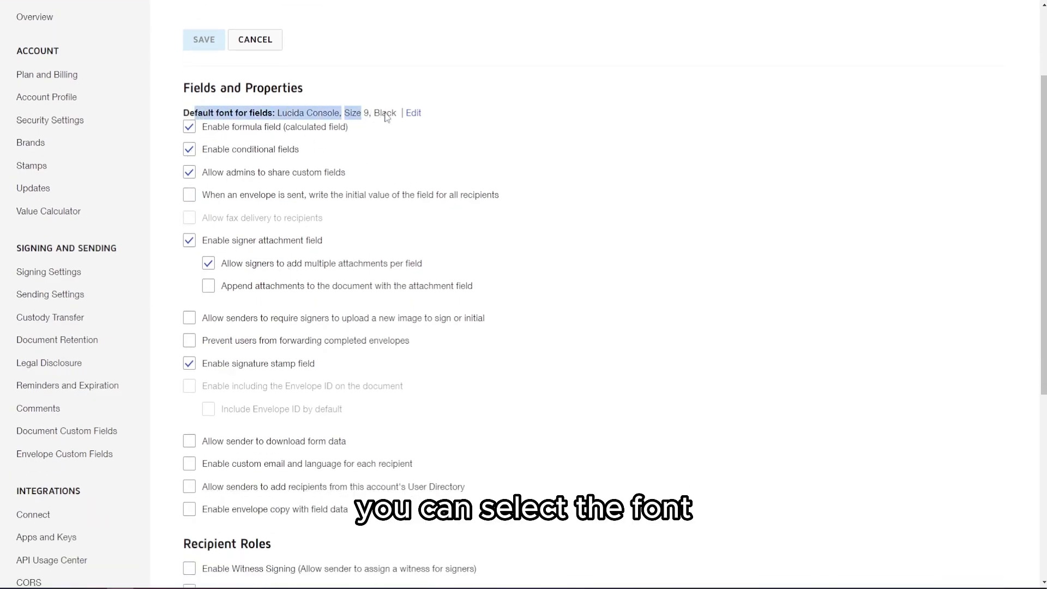
pyautogui.click(414, 113)
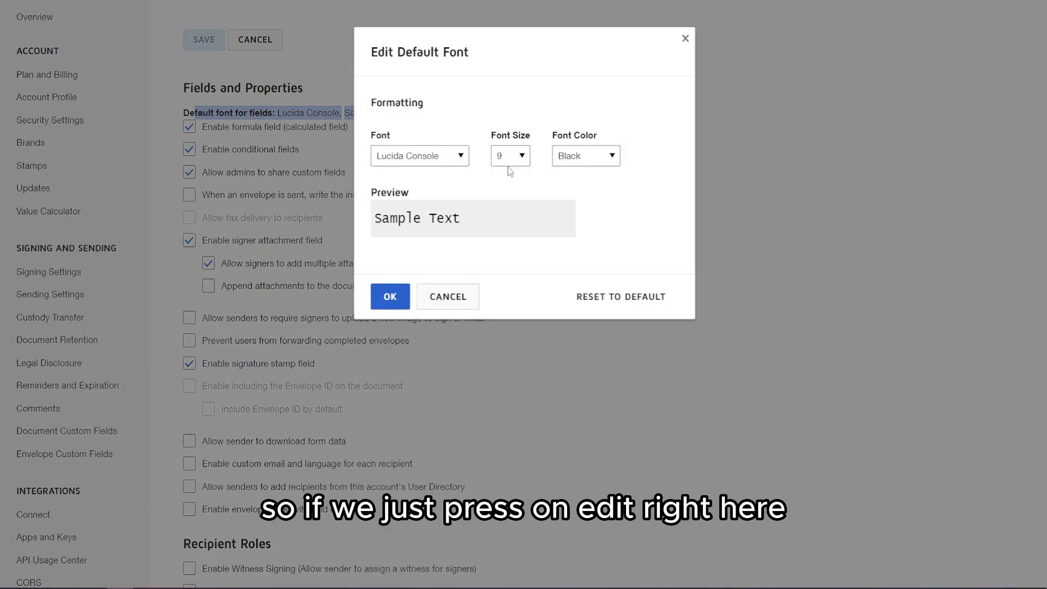
pyautogui.click(419, 158)
pyautogui.click(419, 158)
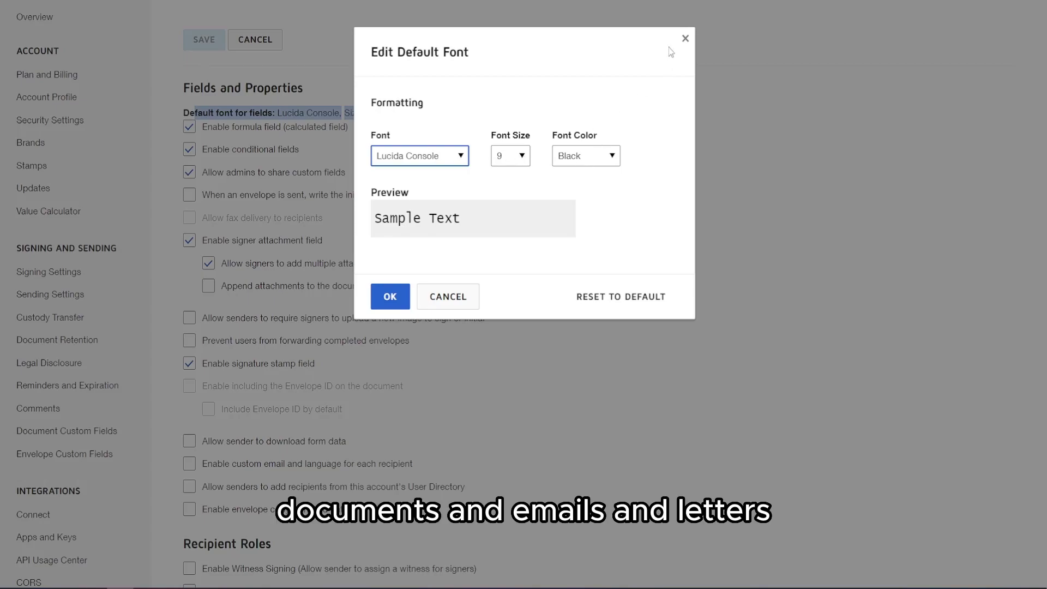
pyautogui.click(686, 39)
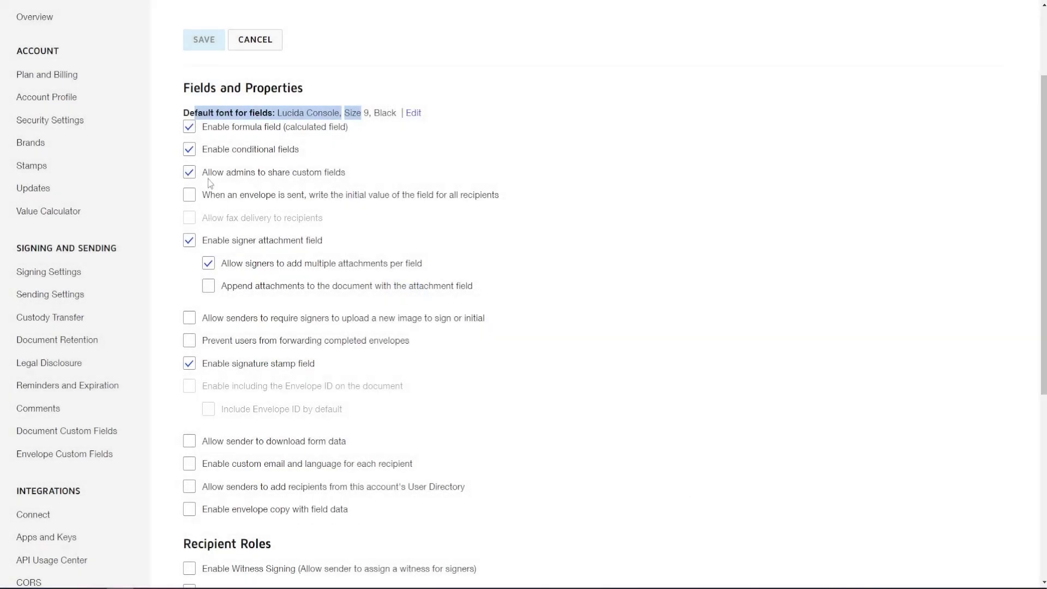
pyautogui.click(402, 128)
# Set the default font for fields to Times New Roman, size 12, and confirm the font formatting.
pyautogui.click(414, 113)
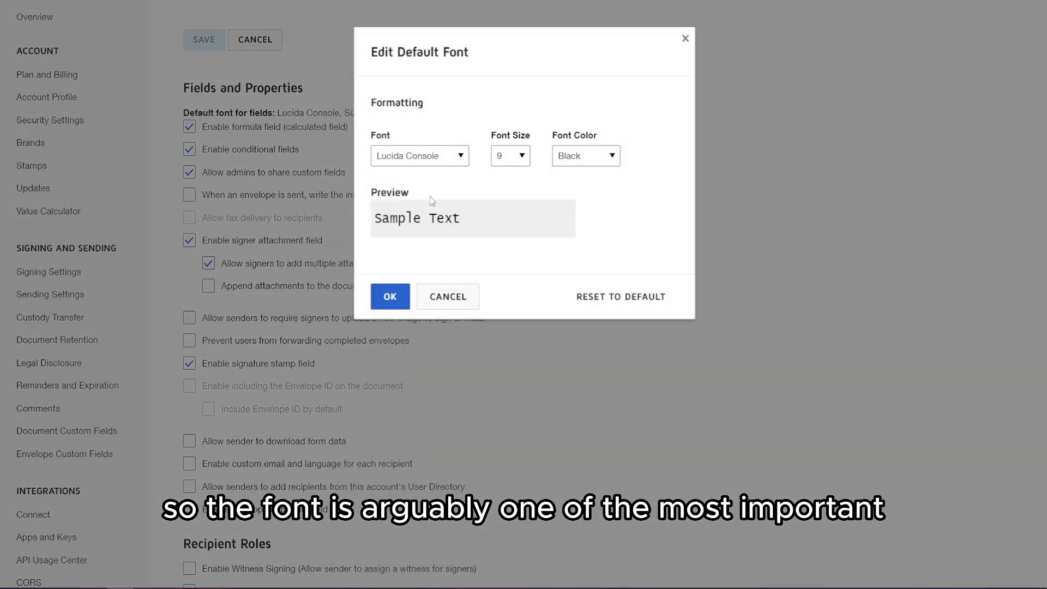
pyautogui.click(427, 159)
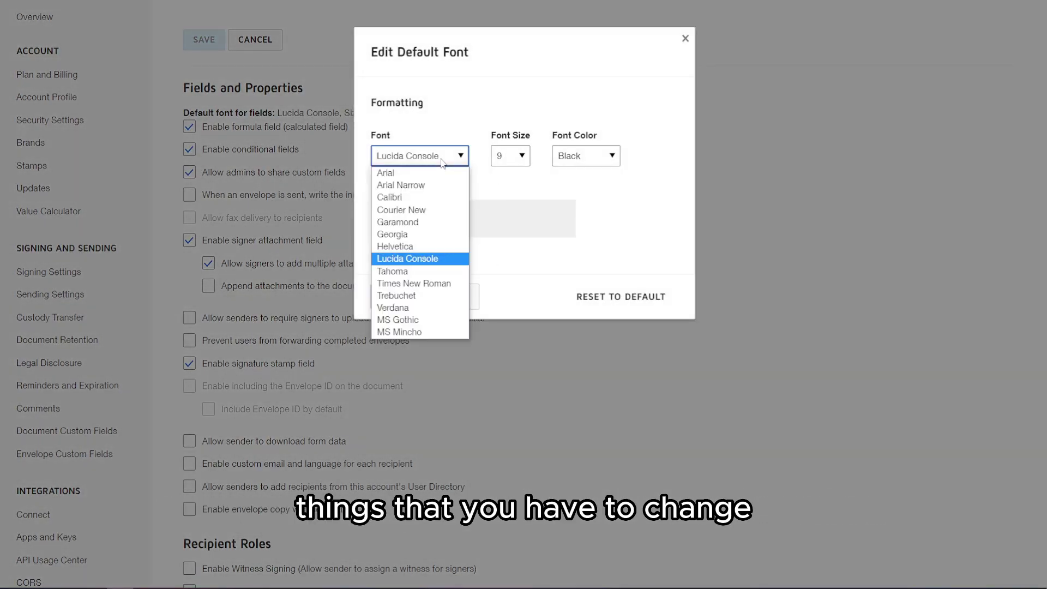
pyautogui.click(416, 284)
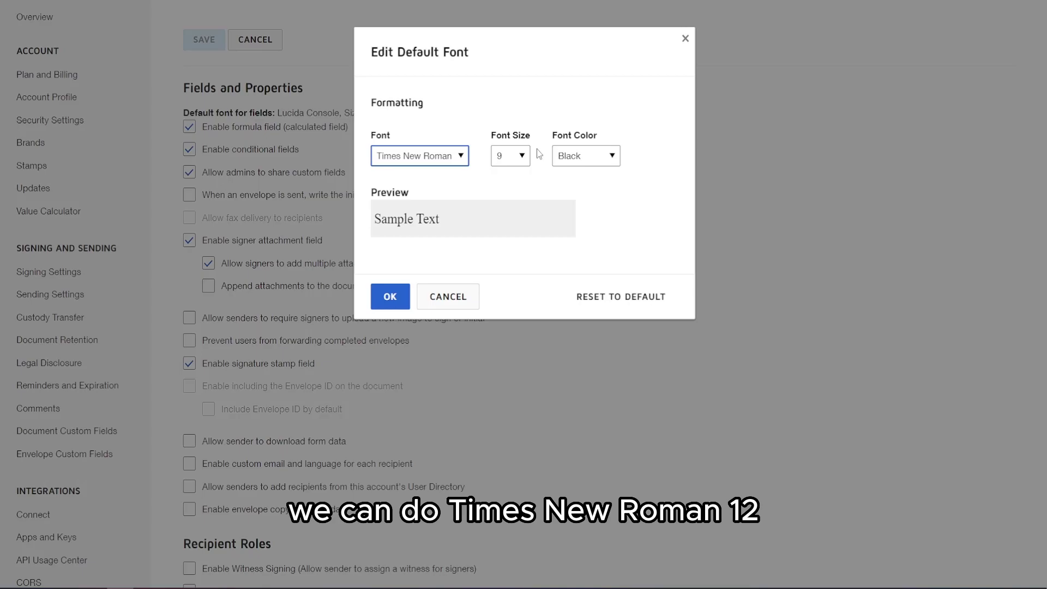
pyautogui.click(518, 156)
pyautogui.click(510, 234)
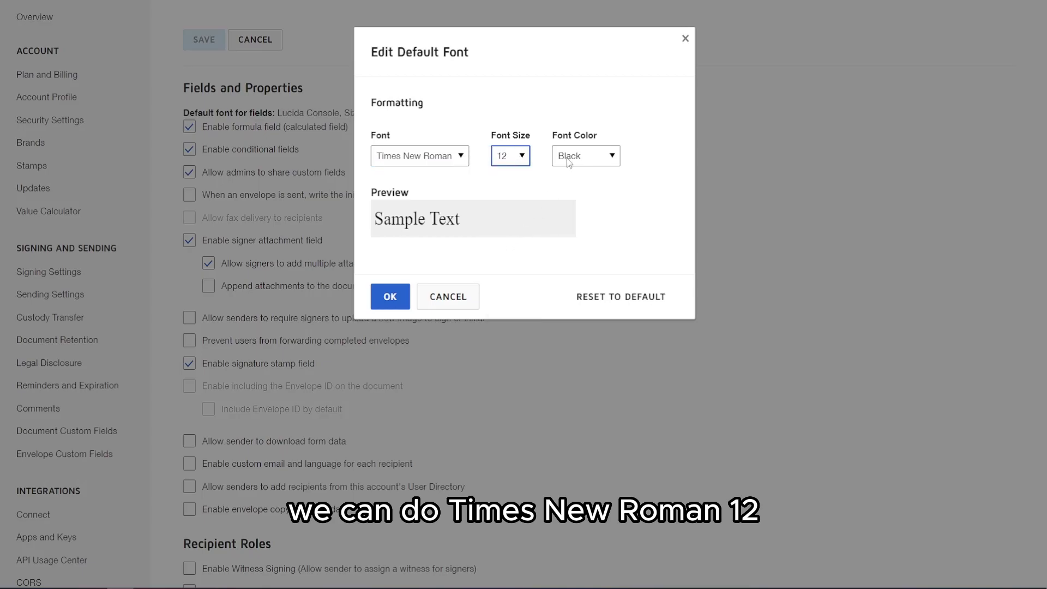
pyautogui.click(390, 297)
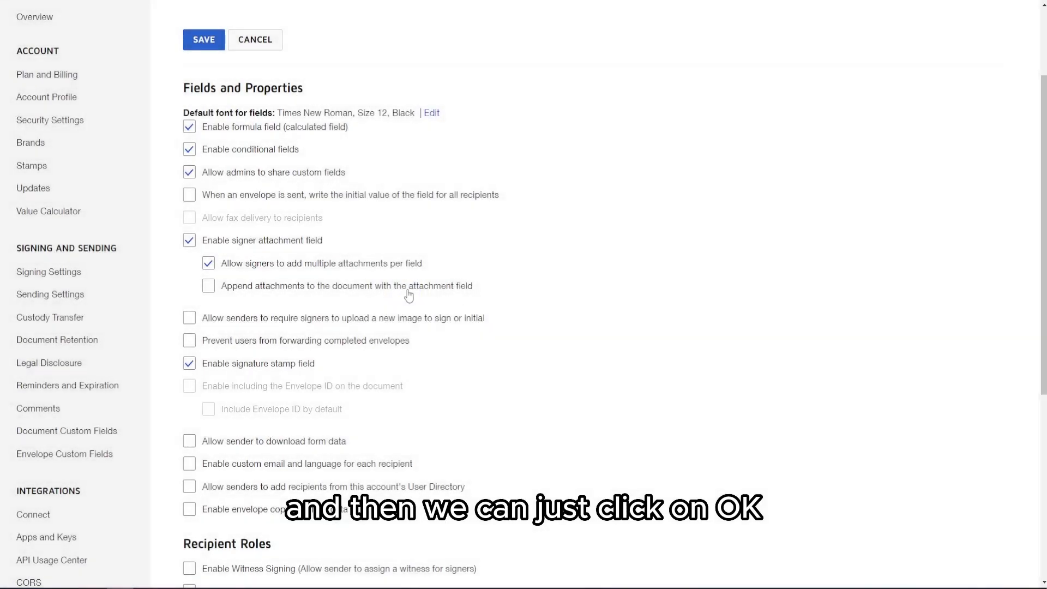
# Look through the remaining field, Recipient Roles and Templates options, and save the Sending Settings.
pyautogui.scroll(-5, 317, 215)
pyautogui.scroll(-1, 317, 219)
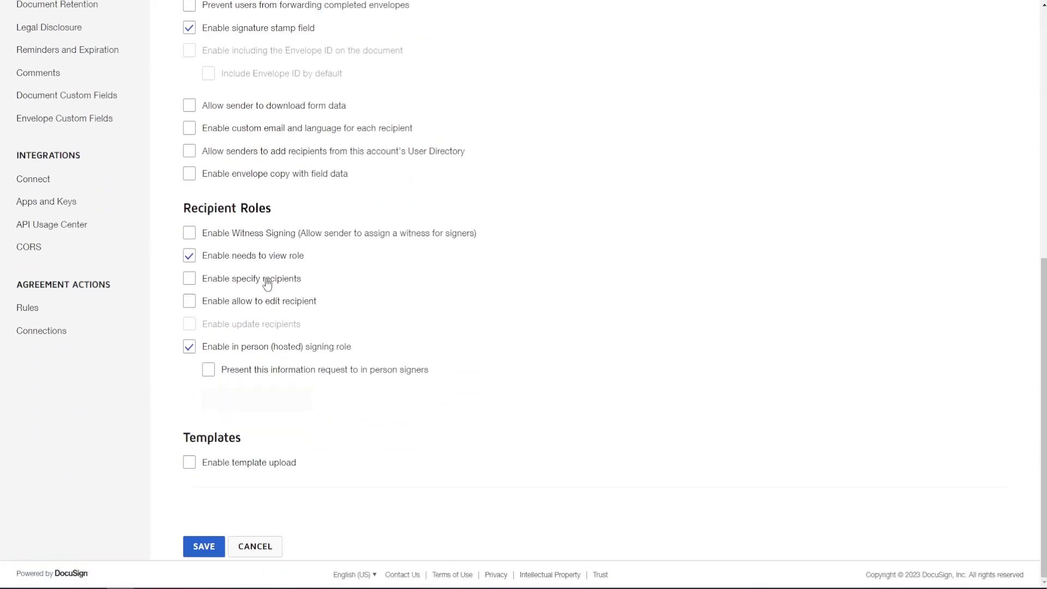
pyautogui.scroll(7, 206, 203)
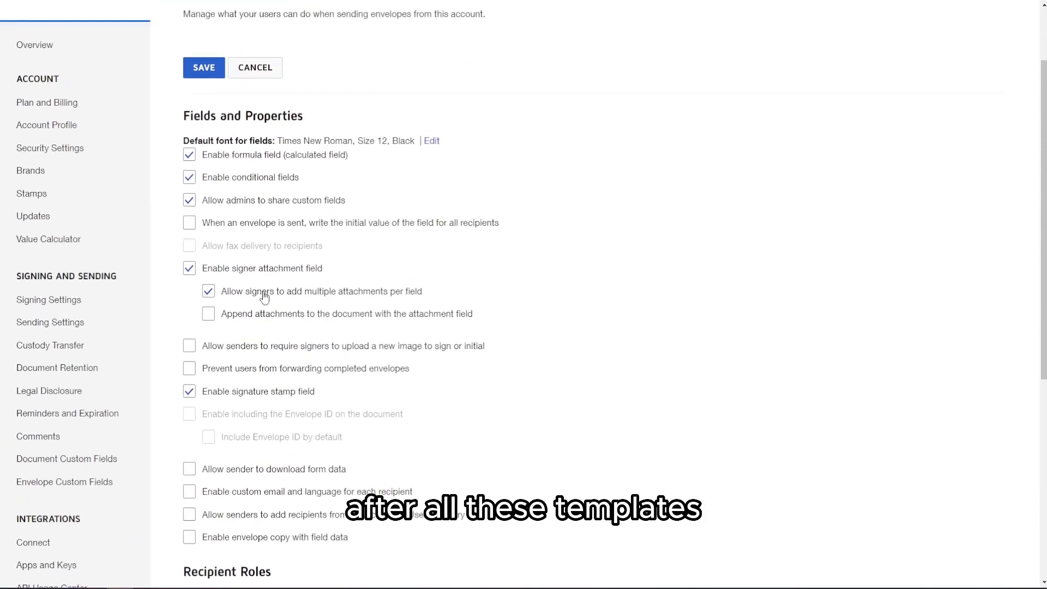
pyautogui.scroll(-6, 256, 106)
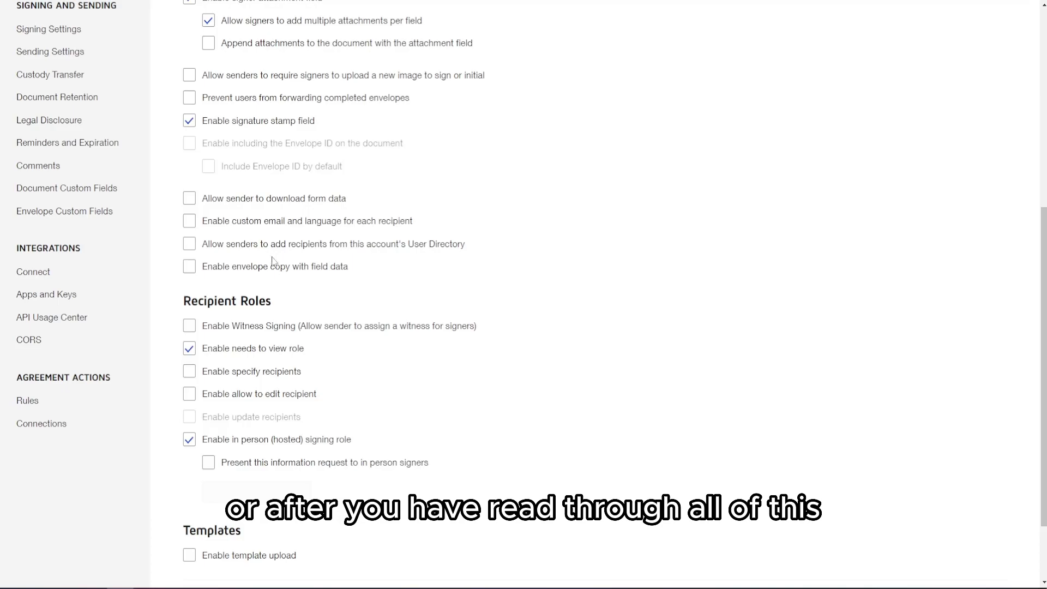
pyautogui.scroll(-2, 271, 451)
pyautogui.click(204, 547)
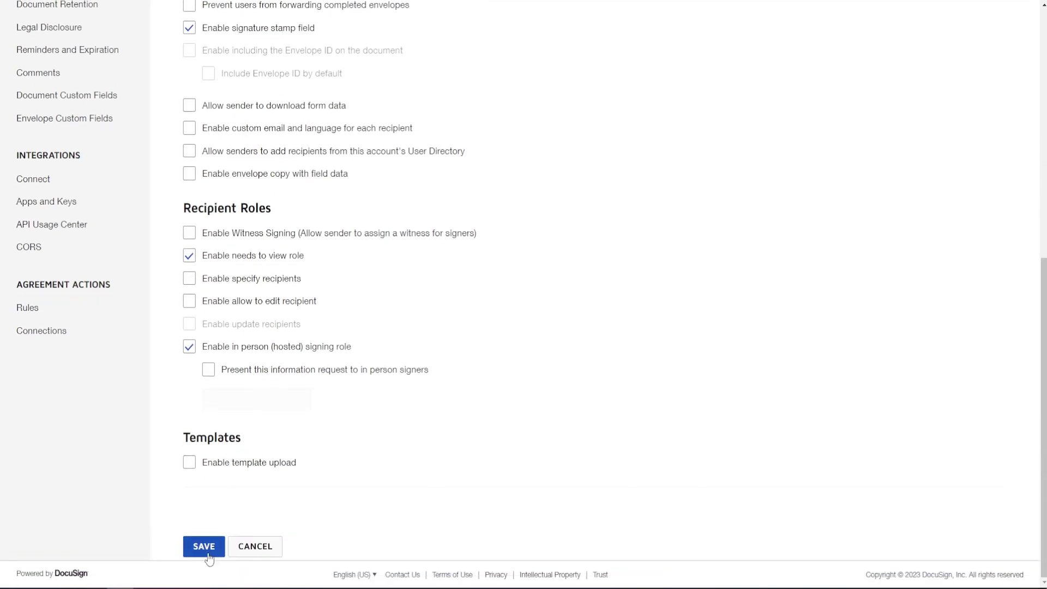
pyautogui.scroll(5, 205, 551)
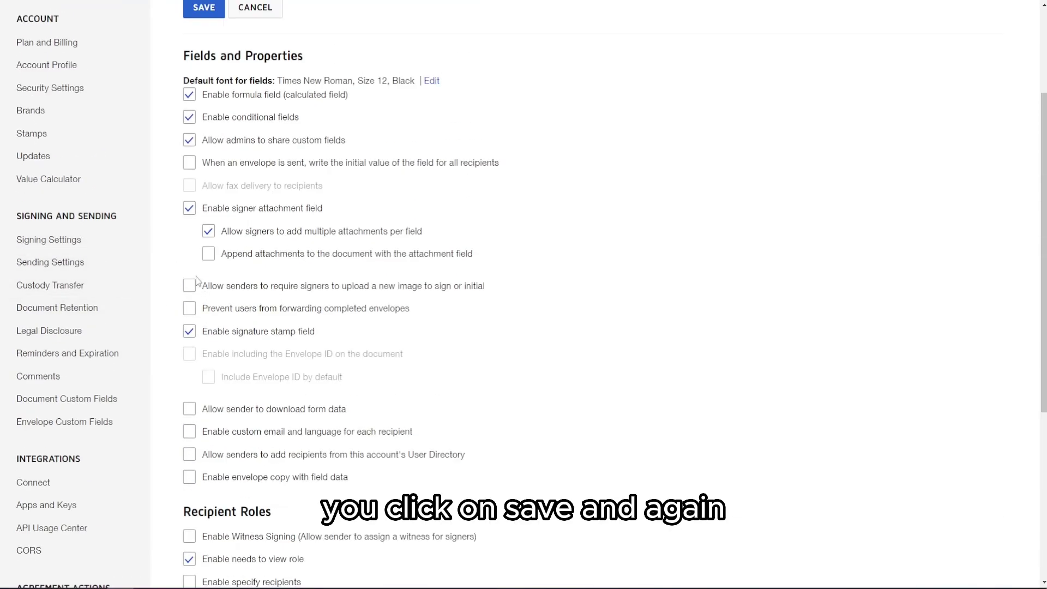
pyautogui.scroll(-5, 195, 277)
pyautogui.click(204, 546)
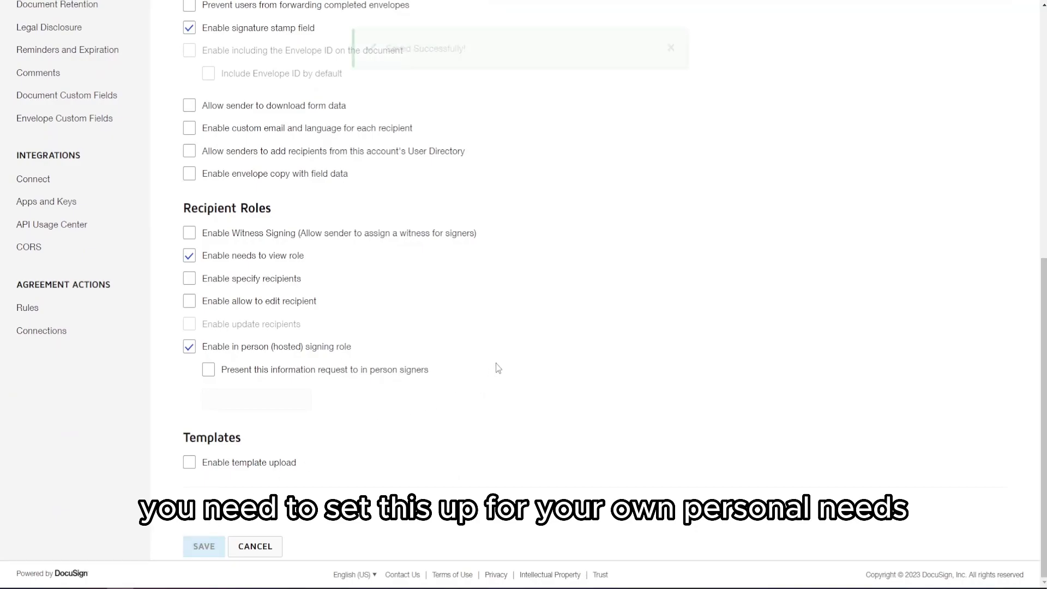
pyautogui.scroll(8, 411, 303)
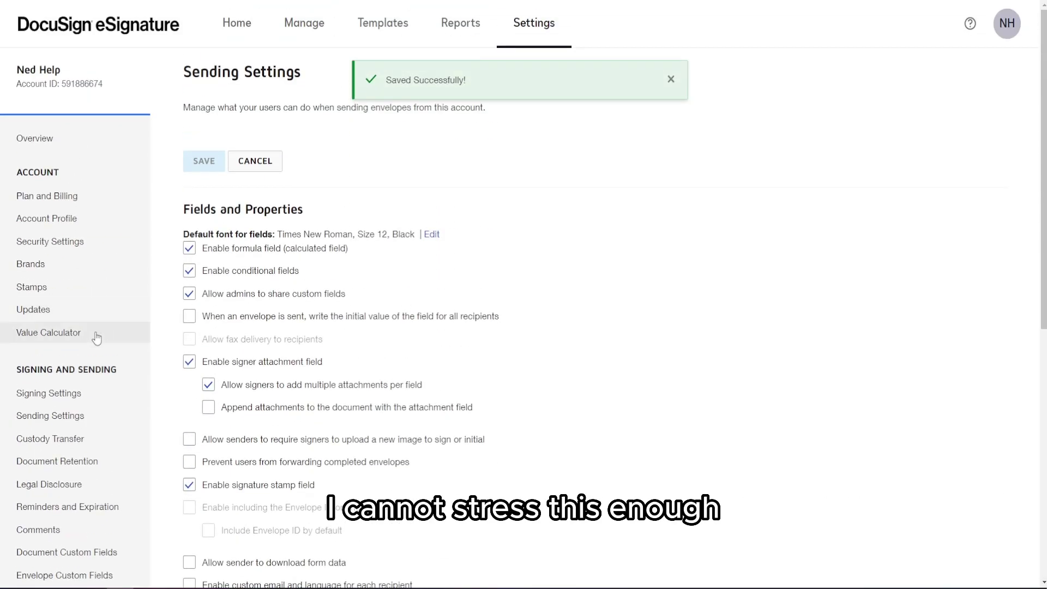
pyautogui.scroll(-1, 93, 335)
pyautogui.scroll(-3, 86, 483)
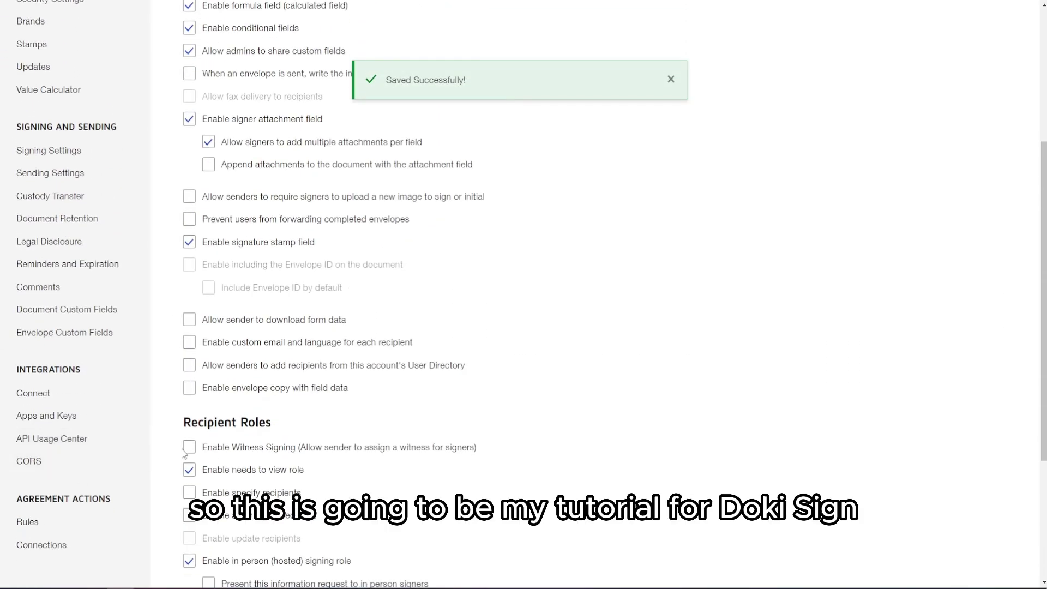
pyautogui.scroll(4, 261, 393)
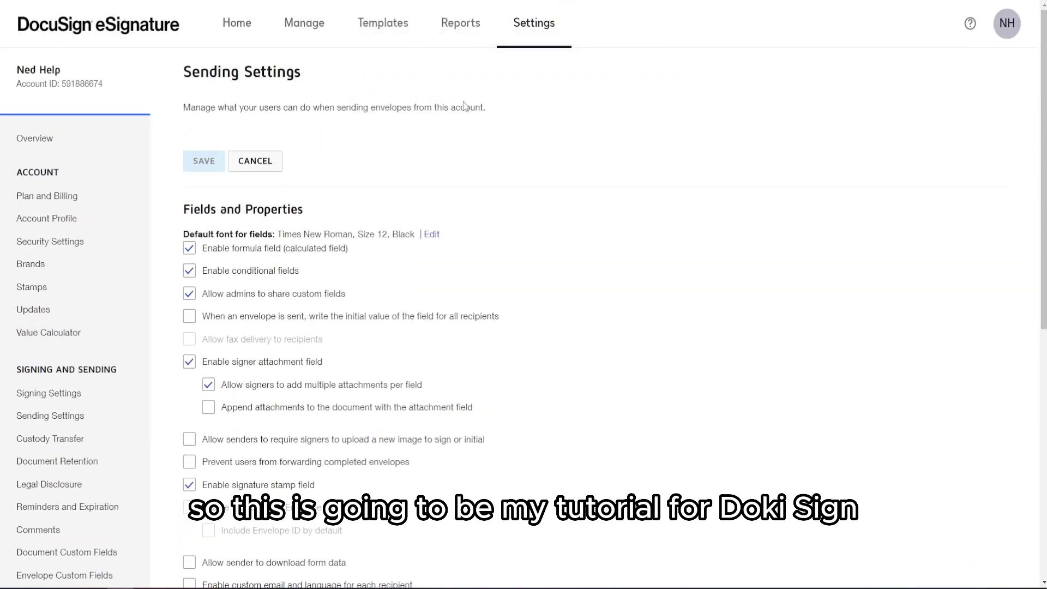